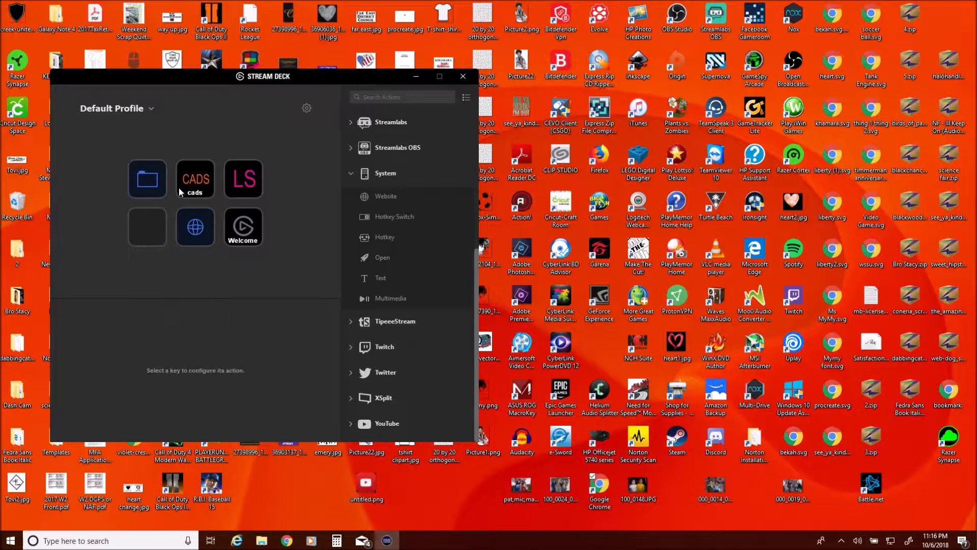
# - Delete the existing Website action from the middle key of the second row
pyautogui.rightClick(185, 227)
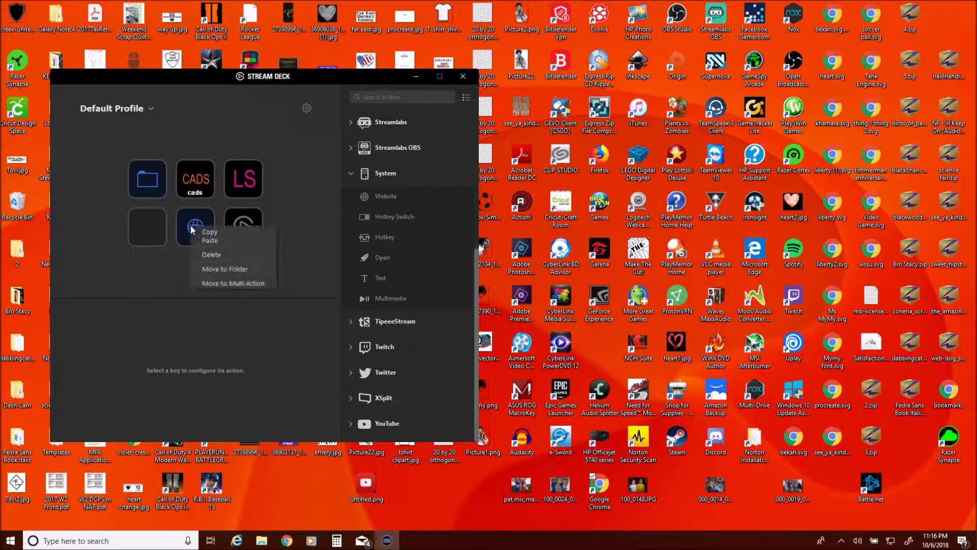
pyautogui.click(204, 241)
pyautogui.click(506, 288)
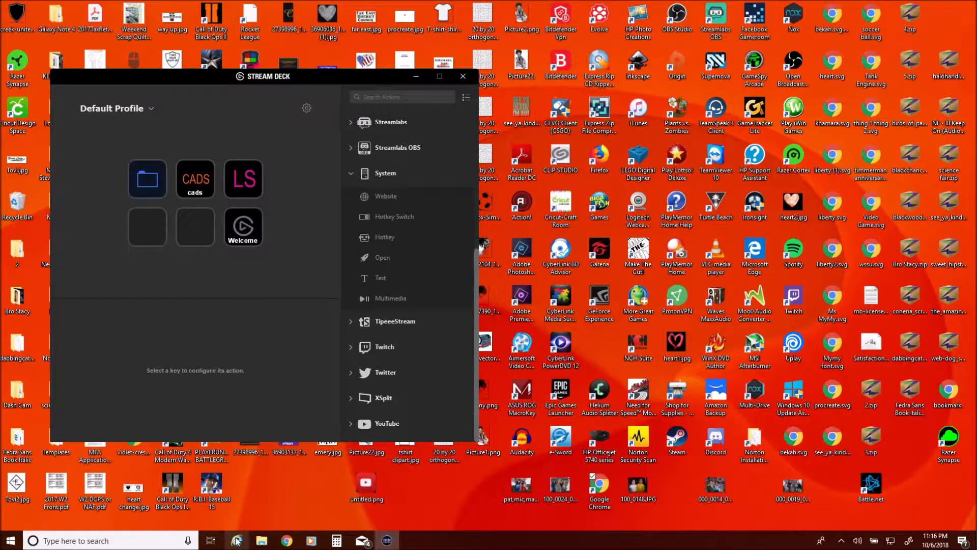
# - Assign a System Website action to the empty middle key of the second row
pyautogui.moveTo(376, 541)
pyautogui.moveTo(384, 194); pyautogui.dragTo(200, 227)
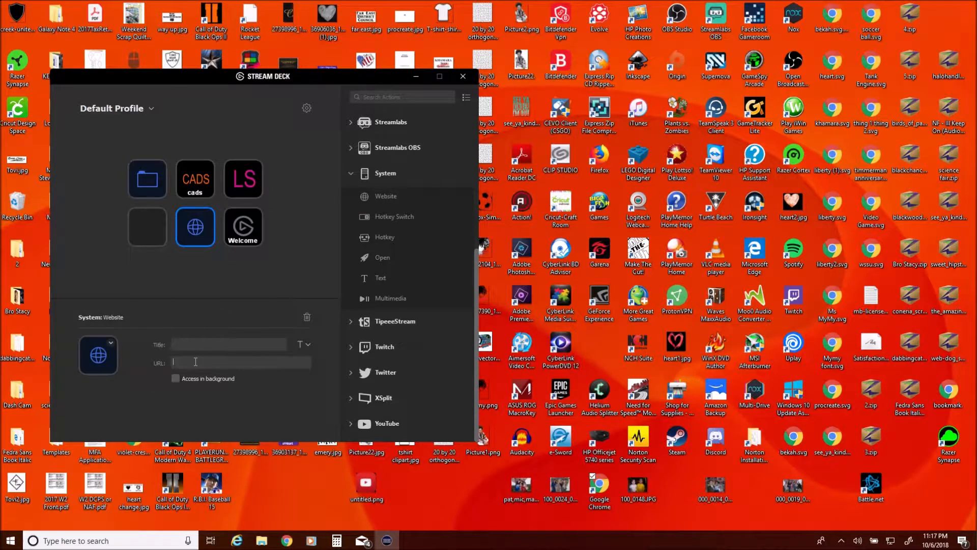
pyautogui.rightClick(195, 363)
pyautogui.click(306, 495)
# - Open twitch.tv in Google Chrome, copy the page address and close the browser
pyautogui.click(288, 540)
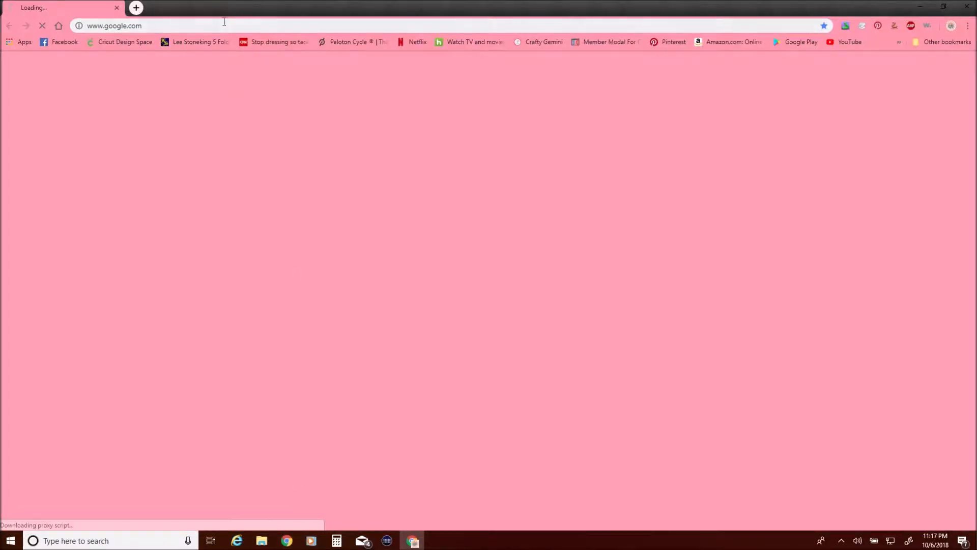
pyautogui.write('twitch.tv')
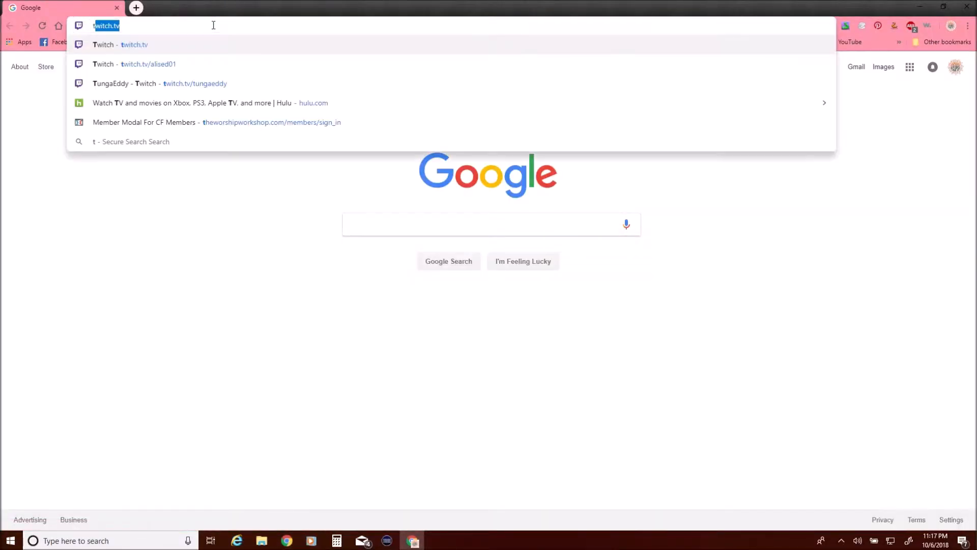
pyautogui.press('Return')
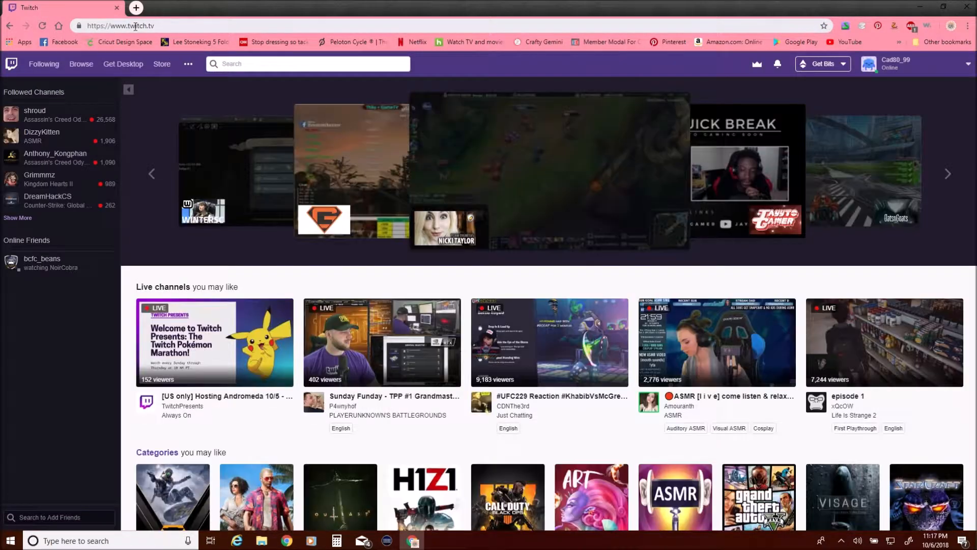
pyautogui.rightClick(136, 26)
pyautogui.click(157, 84)
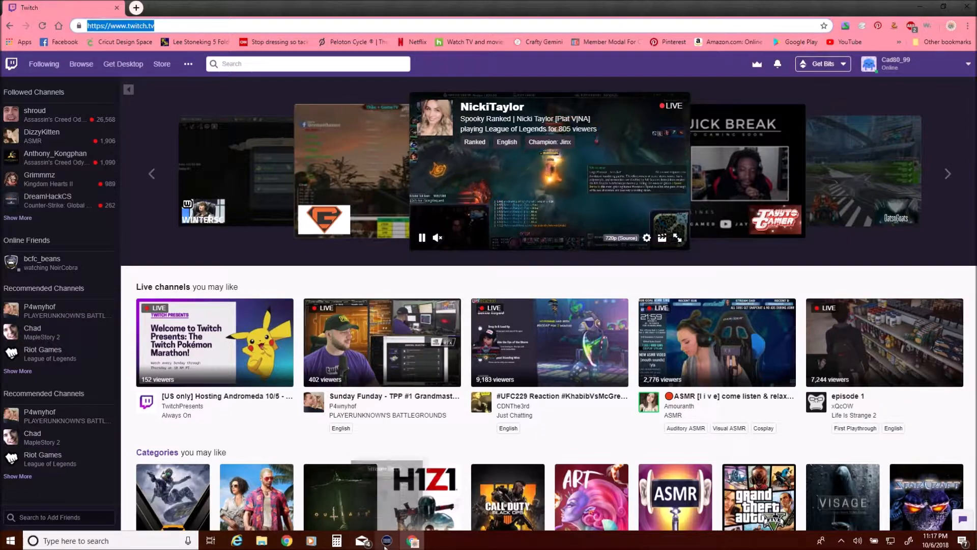
pyautogui.click(968, 8)
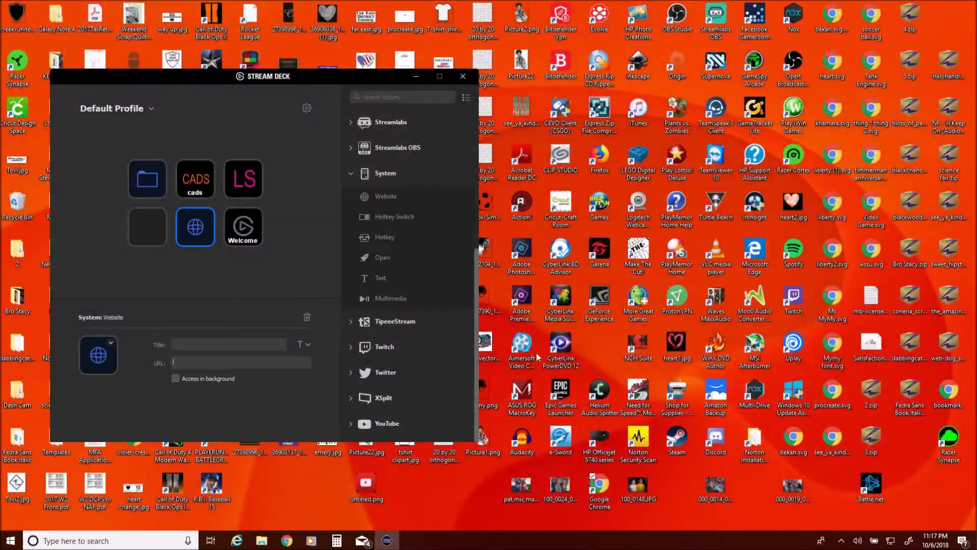
pyautogui.click(287, 540)
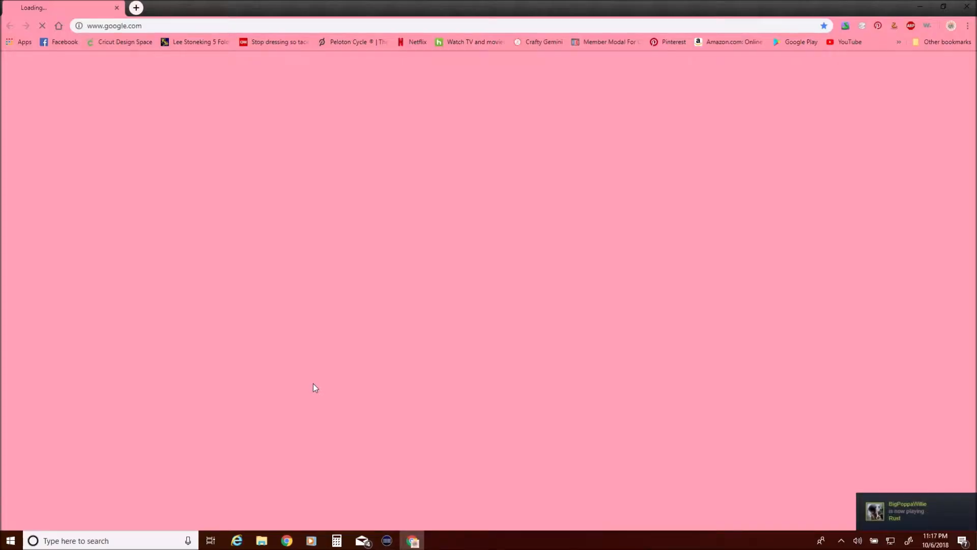
pyautogui.click(967, 7)
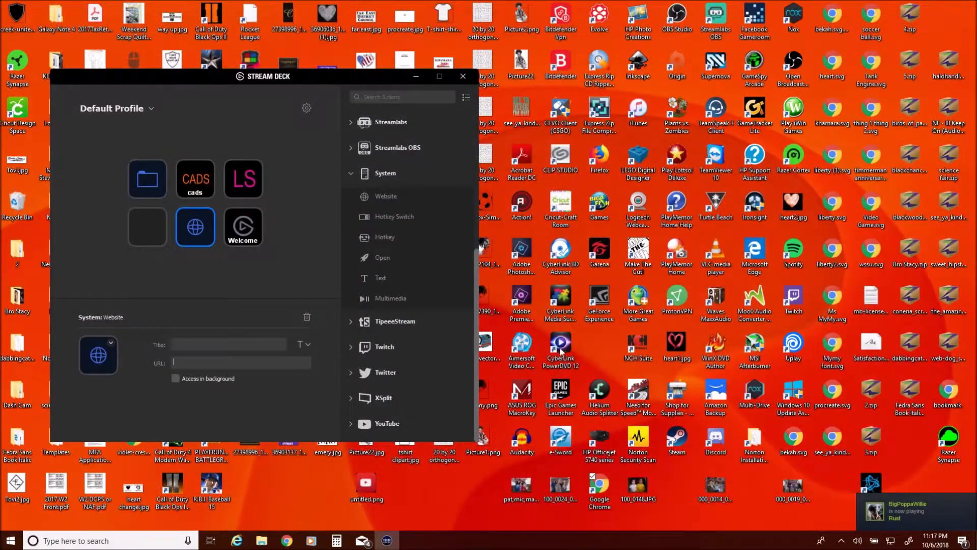
pyautogui.rightClick(218, 365)
pyautogui.click(234, 408)
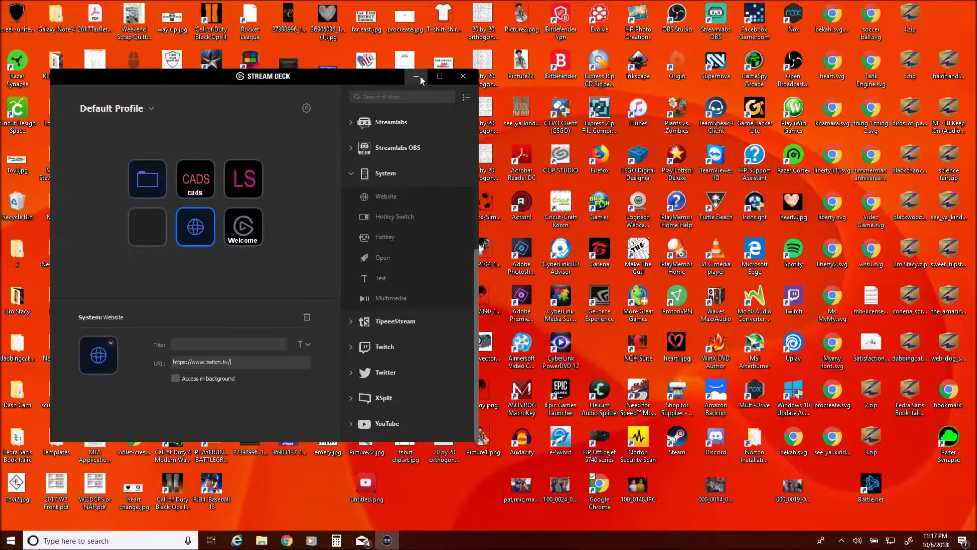
# - Test the Twitch website key, pause the featured stream on the opened page, and close the browser
pyautogui.click(313, 503)
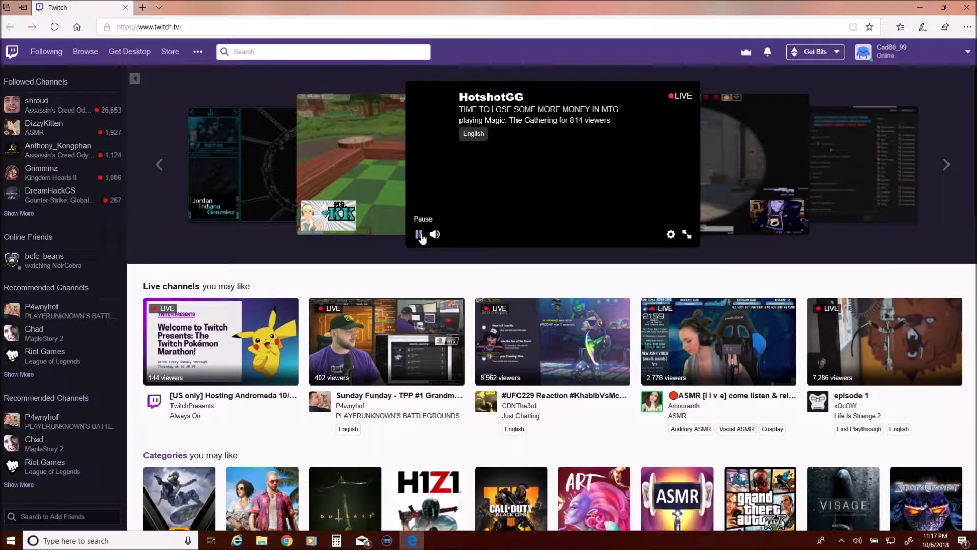
pyautogui.click(418, 234)
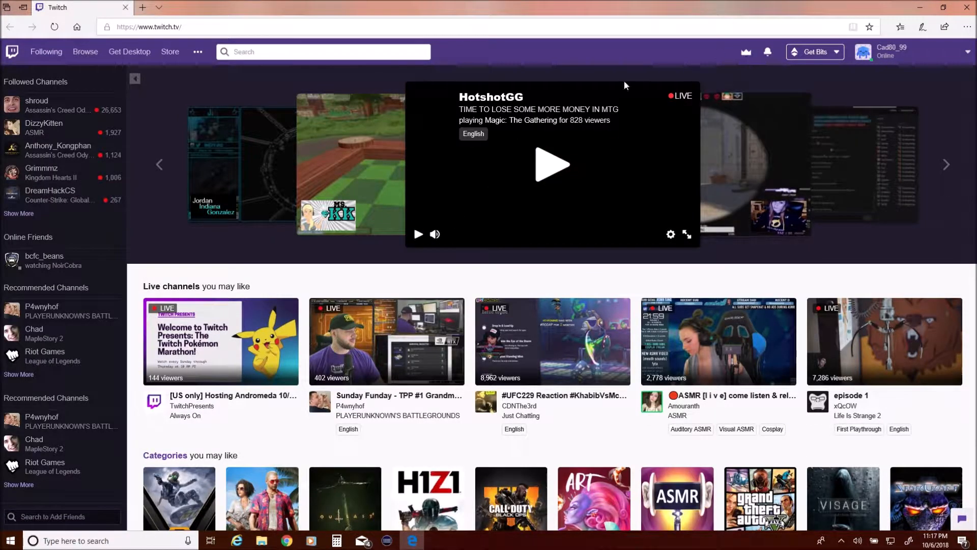
pyautogui.click(967, 8)
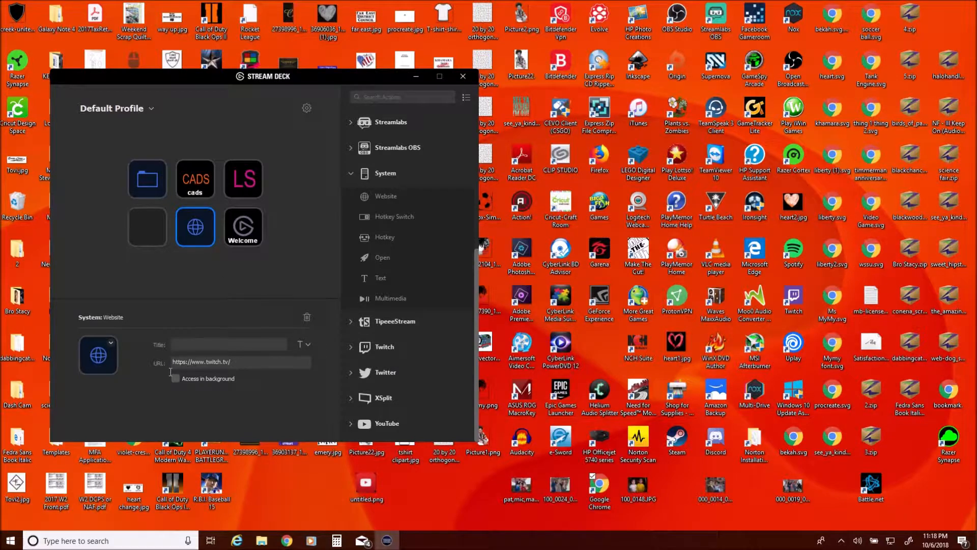
# - Copy and clear the Website action's Twitch URL, and delete the action from the key
pyautogui.tripleClick(238, 361)
pyautogui.hotkey('ctrl', 'c')
pyautogui.press('BackSpace')
pyautogui.rightClick(199, 225)
pyautogui.click(213, 247)
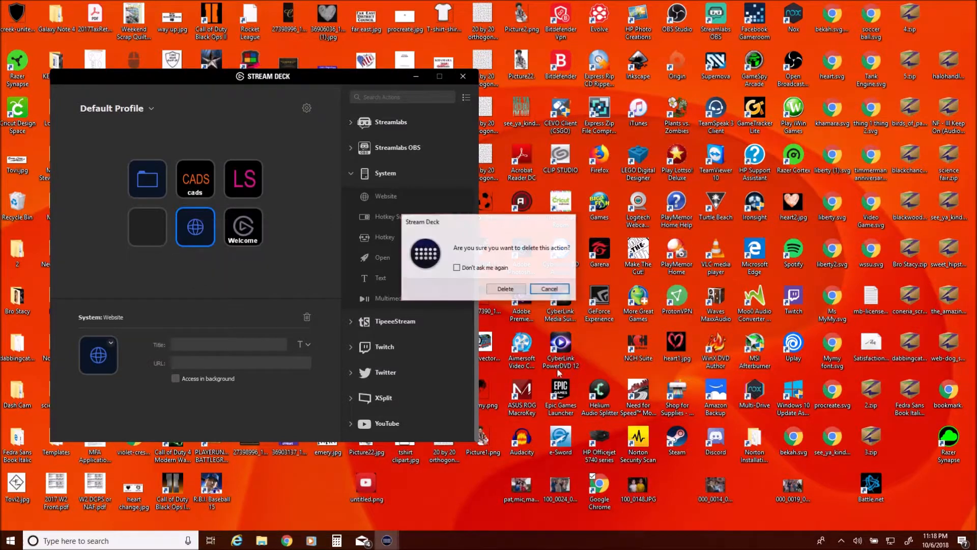
pyautogui.click(505, 289)
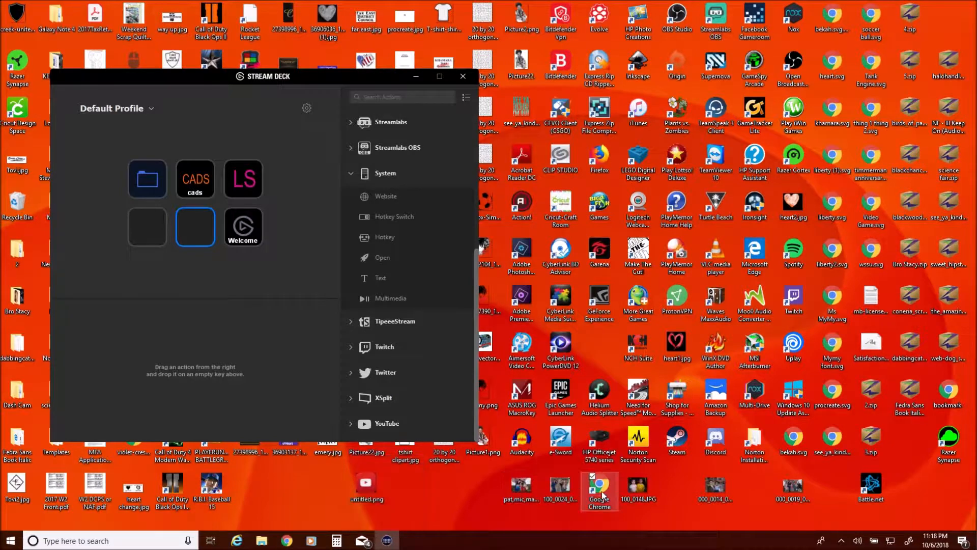
# - Assign the desktop's Google Chrome shortcut to the empty middle key of the second row
pyautogui.click(10, 540)
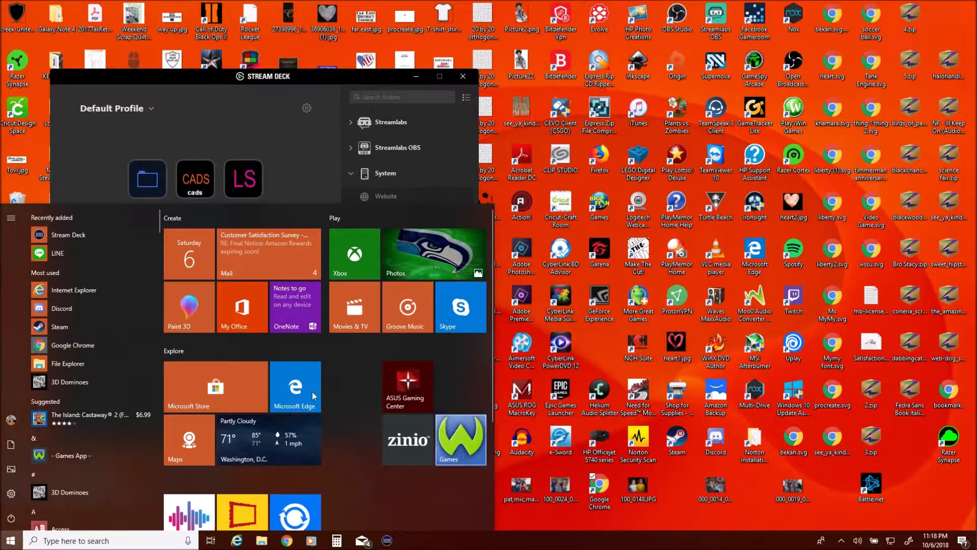
pyautogui.moveTo(95, 353); pyautogui.dragTo(65, 354)
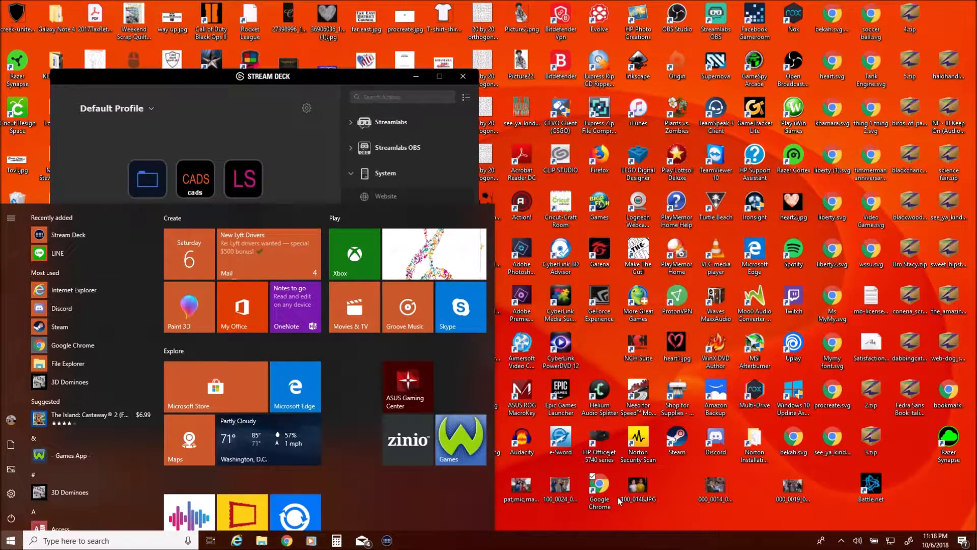
pyautogui.click(599, 492)
pyautogui.moveTo(607, 486); pyautogui.dragTo(199, 229)
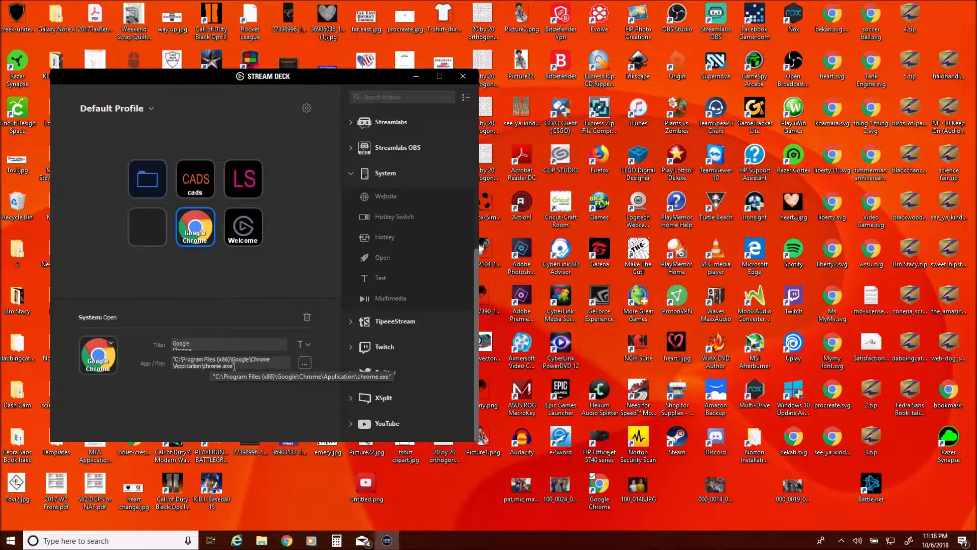
pyautogui.click(245, 366)
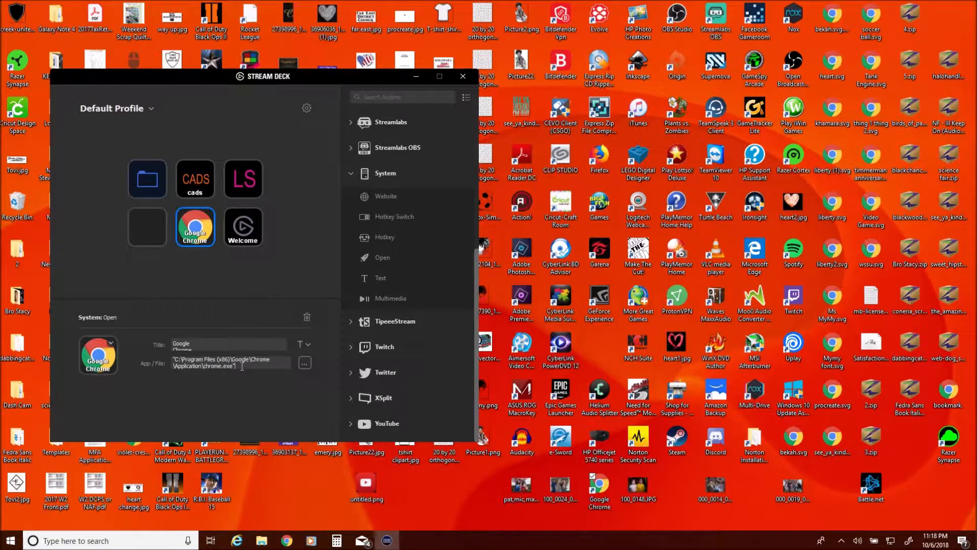
pyautogui.rightClick(242, 366)
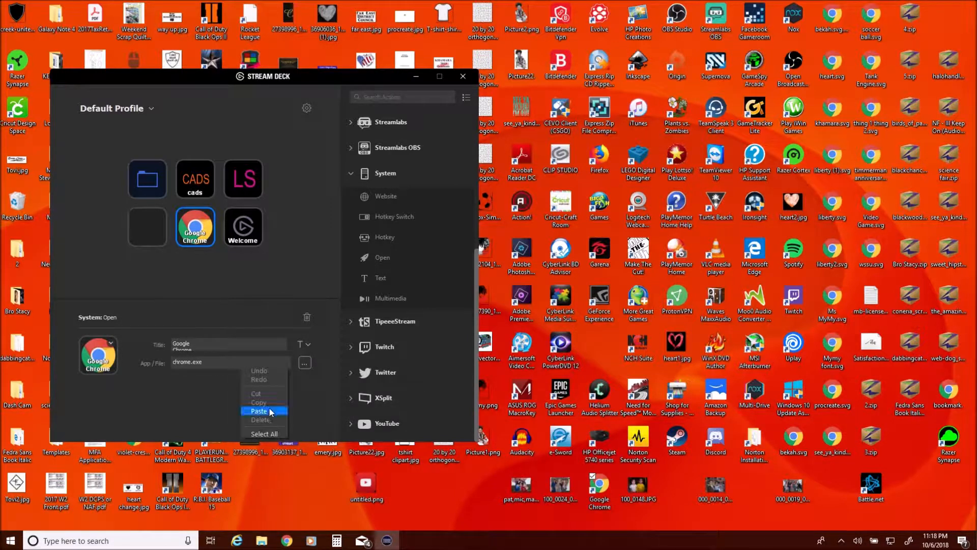
pyautogui.click(212, 360)
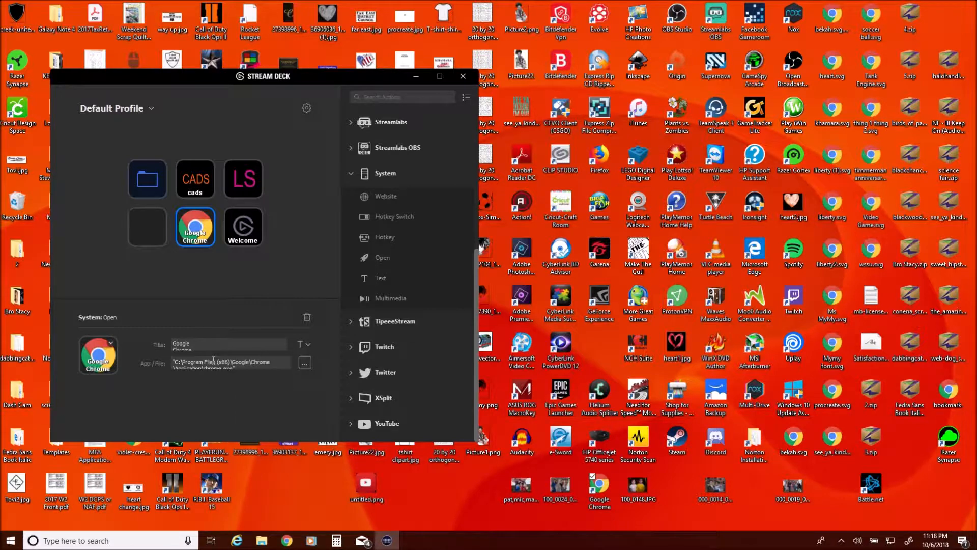
pyautogui.click(252, 366)
pyautogui.hotkey('ctrl', 'v')
pyautogui.click(306, 497)
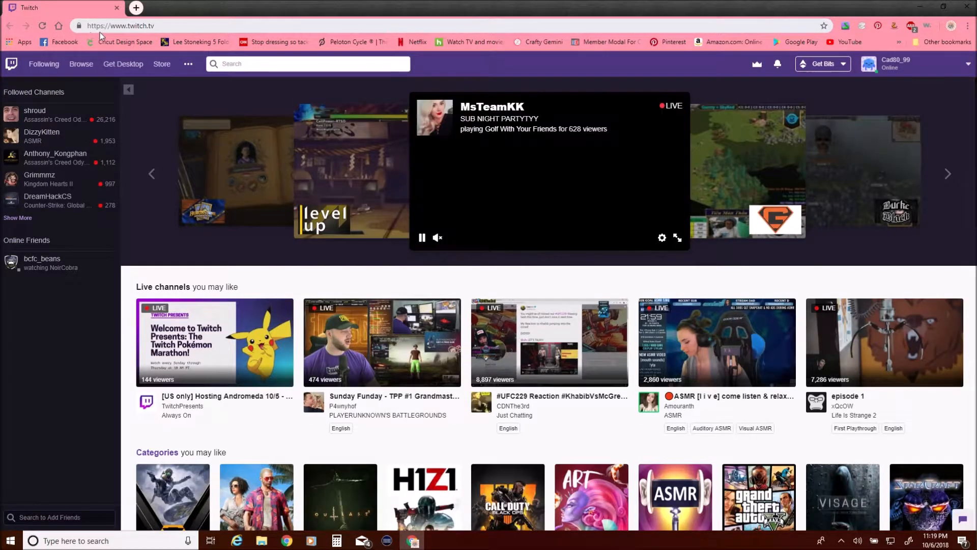
pyautogui.click(975, 9)
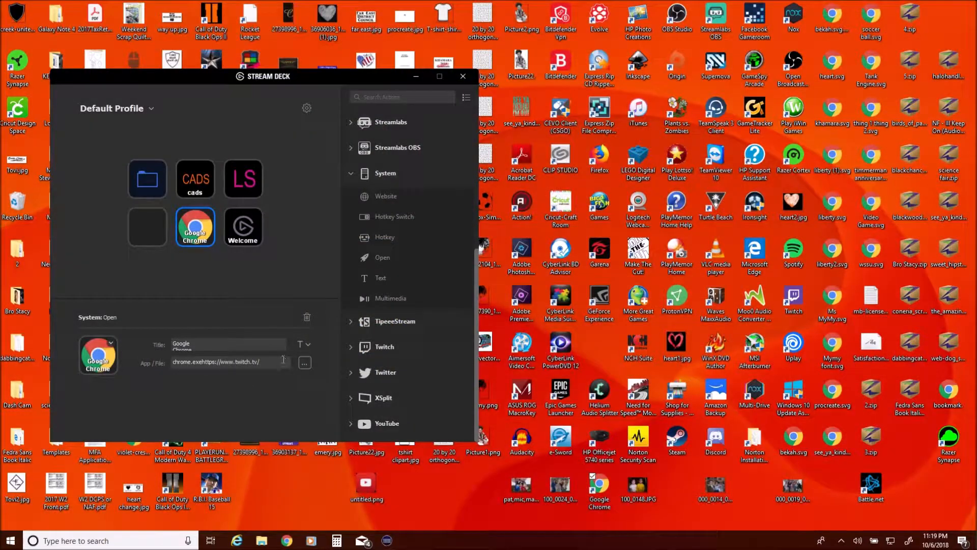
# - Delete the Google Chrome action from the middle key of the second row
pyautogui.rightClick(188, 228)
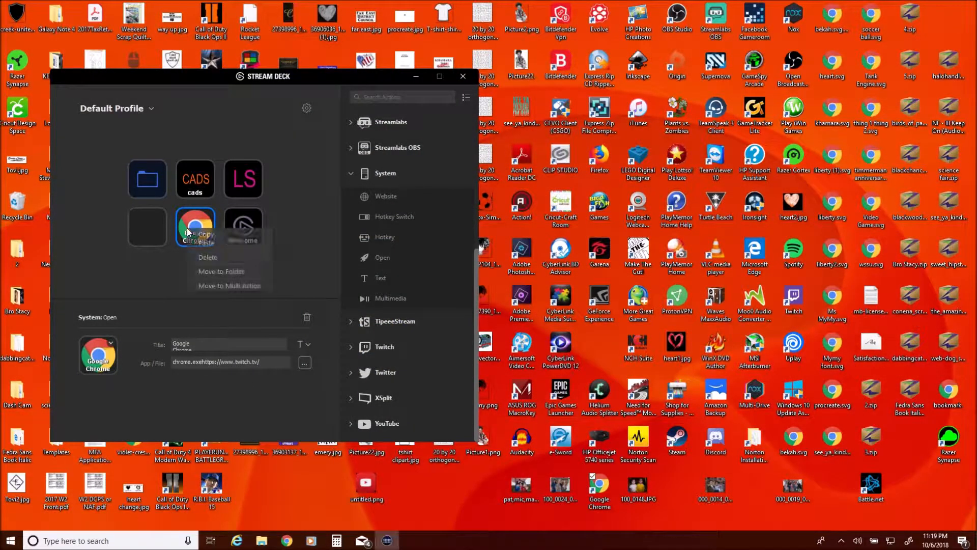
pyautogui.click(214, 255)
pyautogui.click(511, 289)
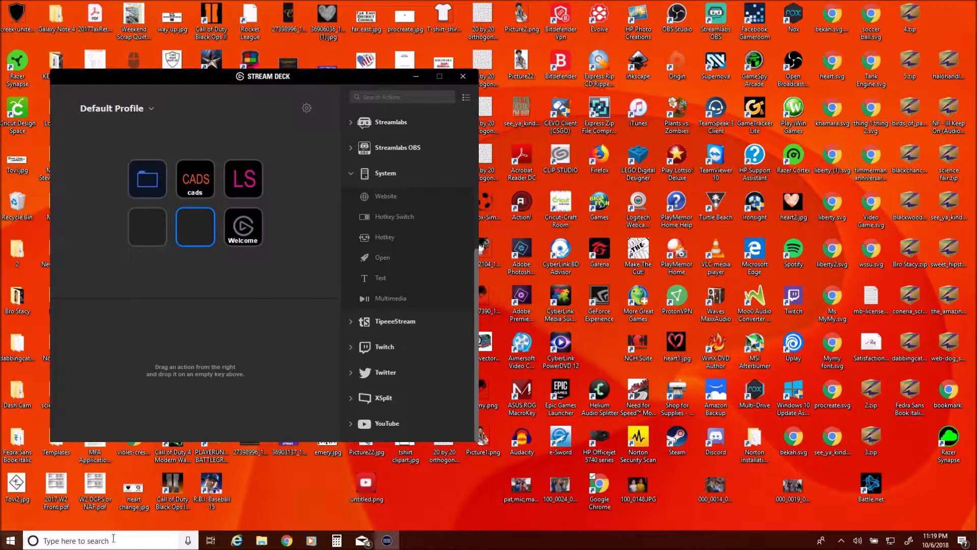
# - Create an Internet Explorer shortcut on the desktop and assign it to the empty middle key of the second row
pyautogui.click(11, 540)
pyautogui.moveTo(71, 290); pyautogui.dragTo(690, 499)
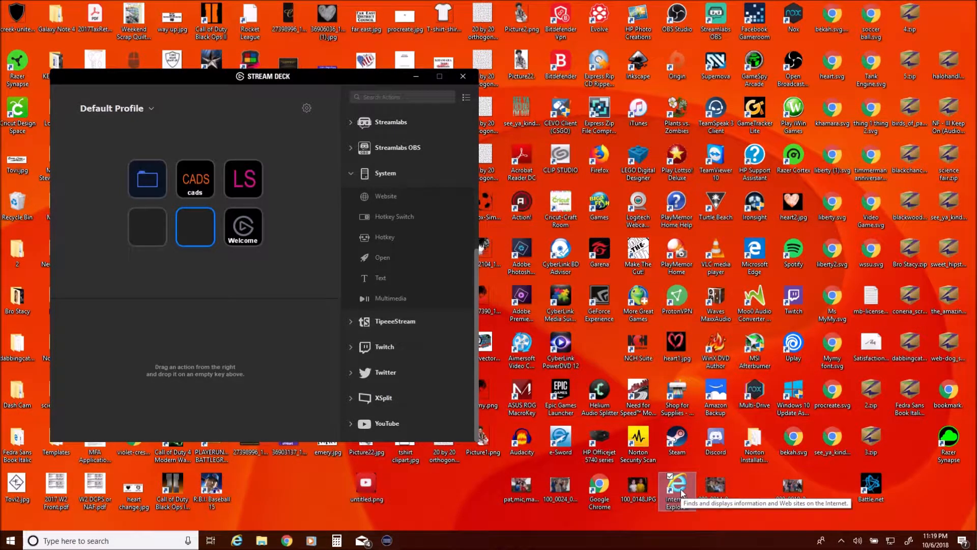
pyautogui.moveTo(684, 495); pyautogui.dragTo(215, 246)
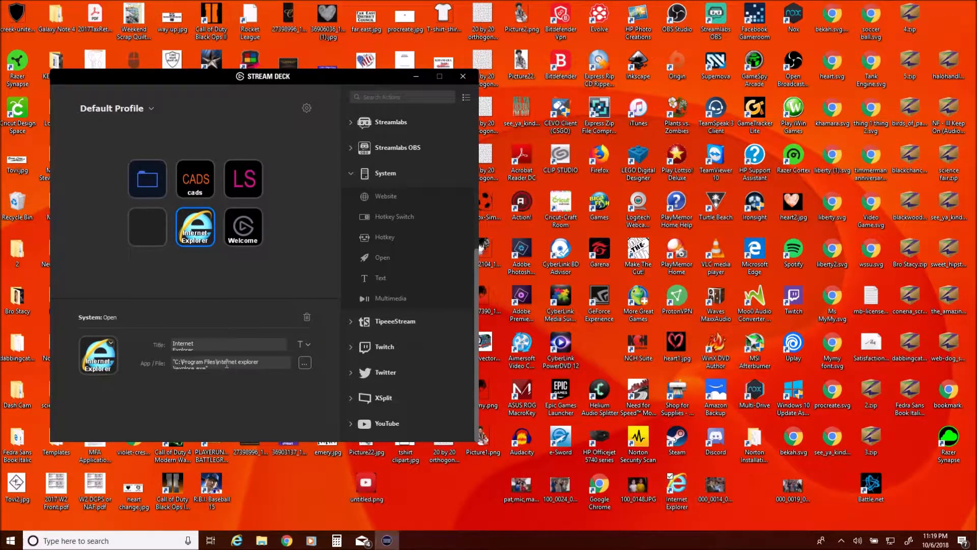
pyautogui.click(225, 366)
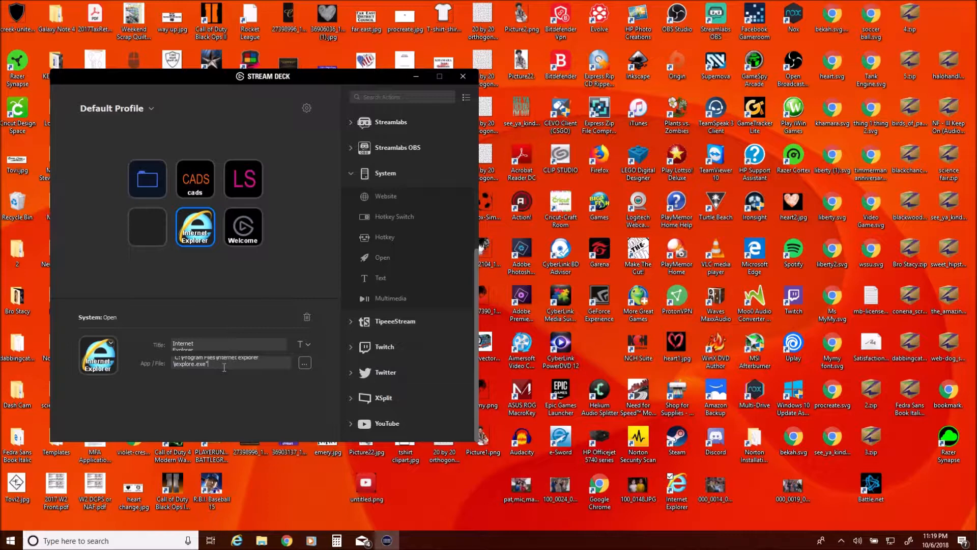
pyautogui.hotkey('ctrl', 'v')
pyautogui.click(451, 492)
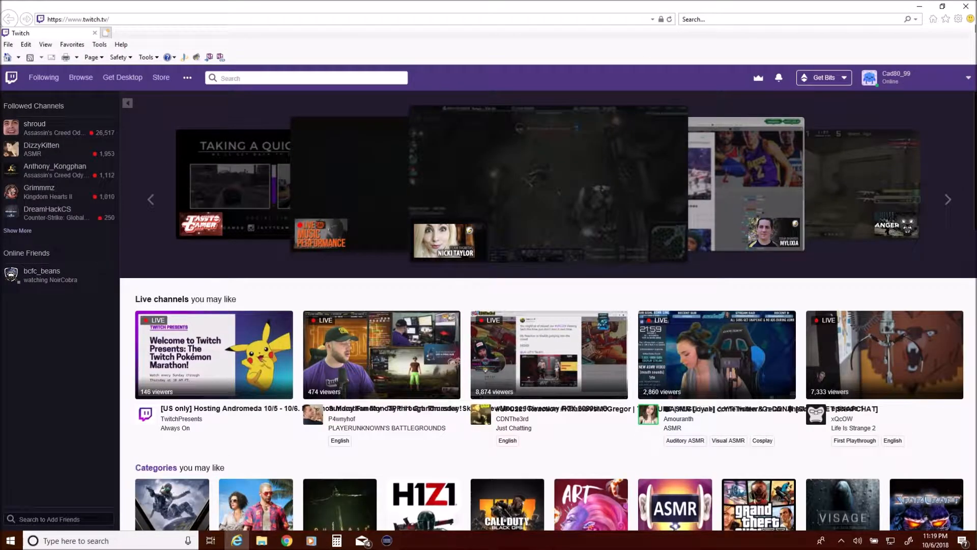
pyautogui.click(968, 9)
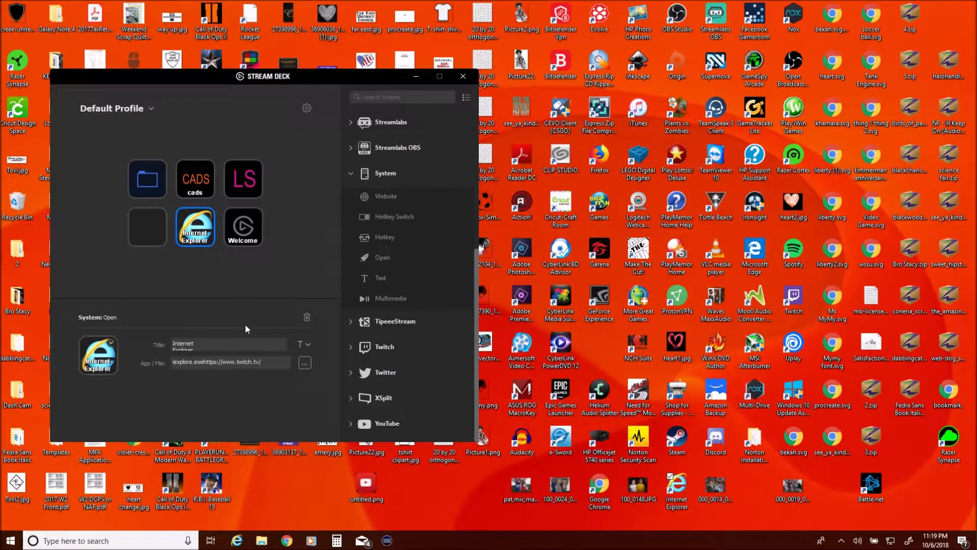
pyautogui.click(355, 173)
pyautogui.click(351, 123)
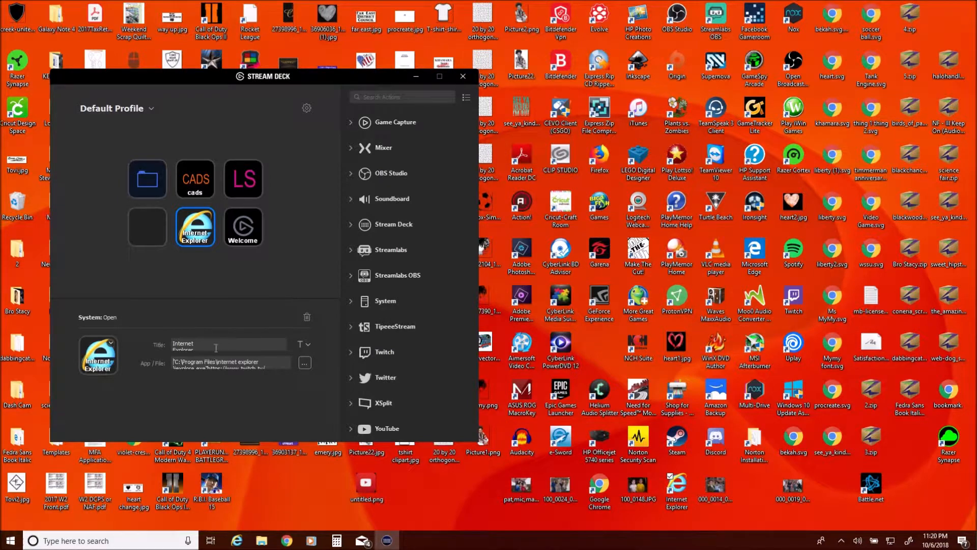
pyautogui.tripleClick(281, 365)
pyautogui.press('BackSpace')
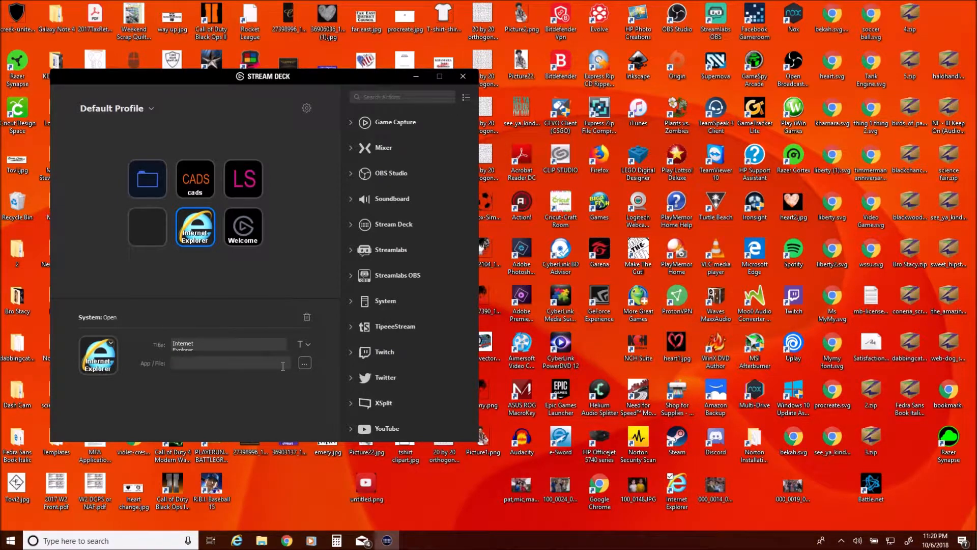
pyautogui.rightClick(243, 360)
pyautogui.click(259, 405)
pyautogui.click(424, 493)
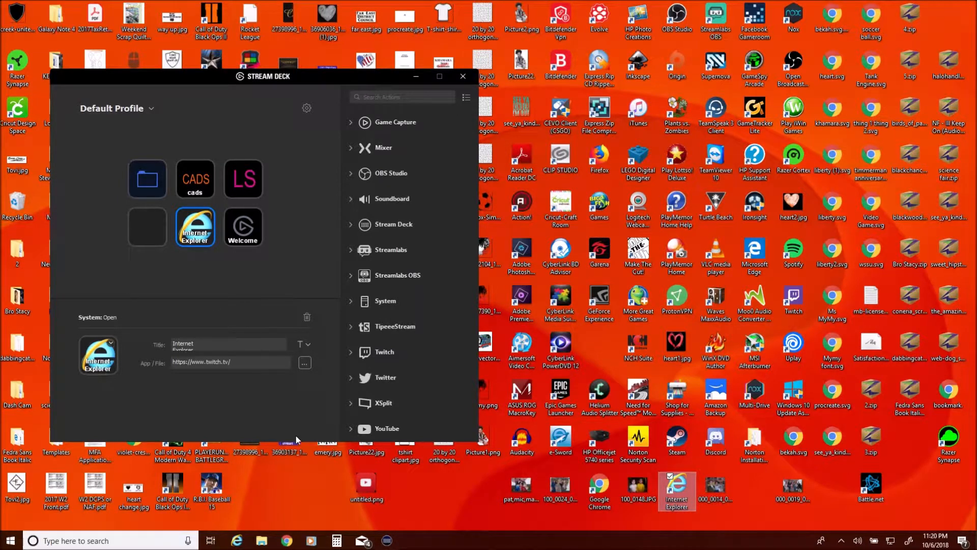
pyautogui.click(197, 241)
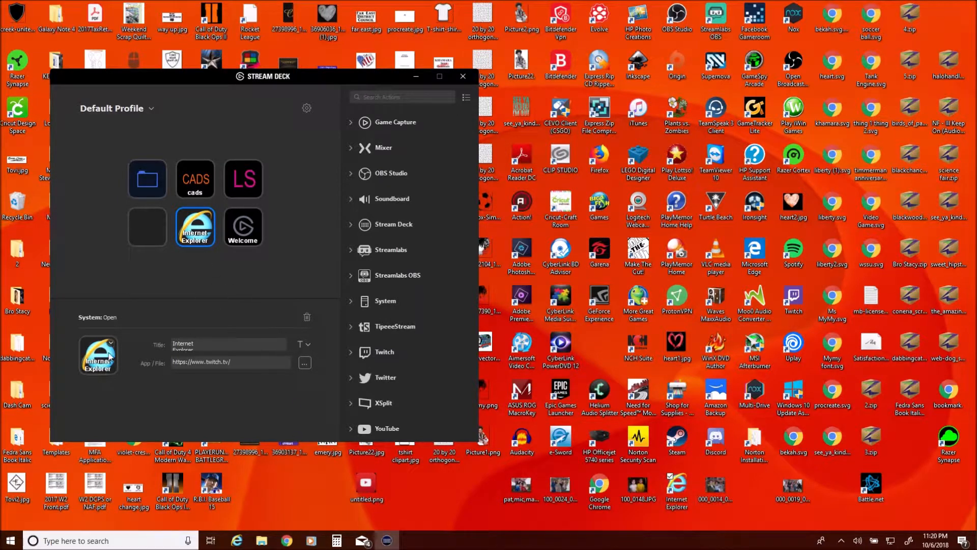
# - Test the Internet Explorer key with its Twitch address and close the browser
pyautogui.click(421, 502)
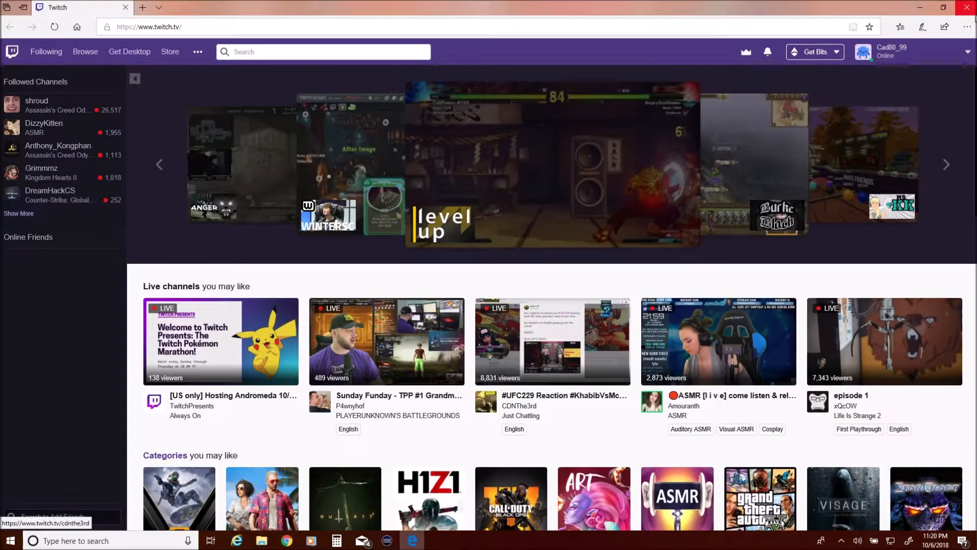
pyautogui.click(967, 8)
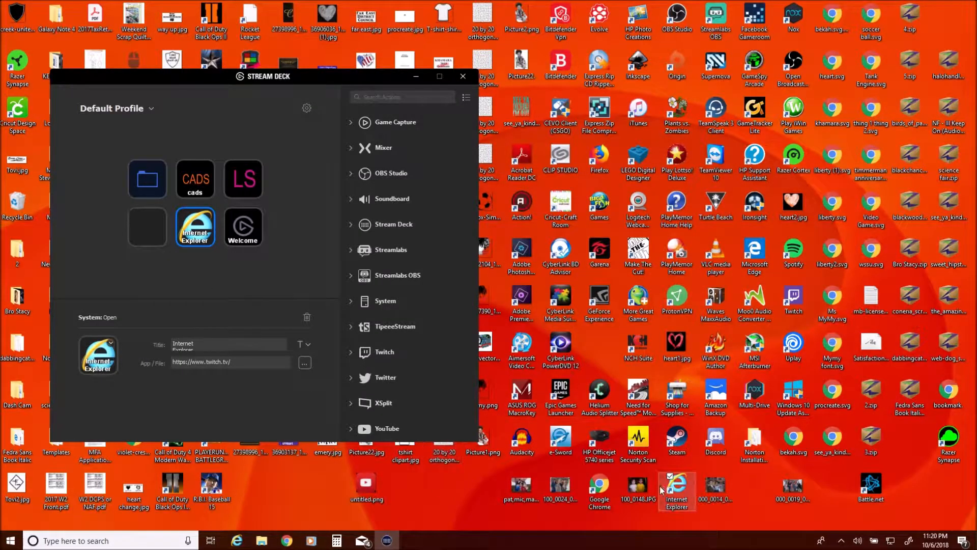
pyautogui.click(12, 539)
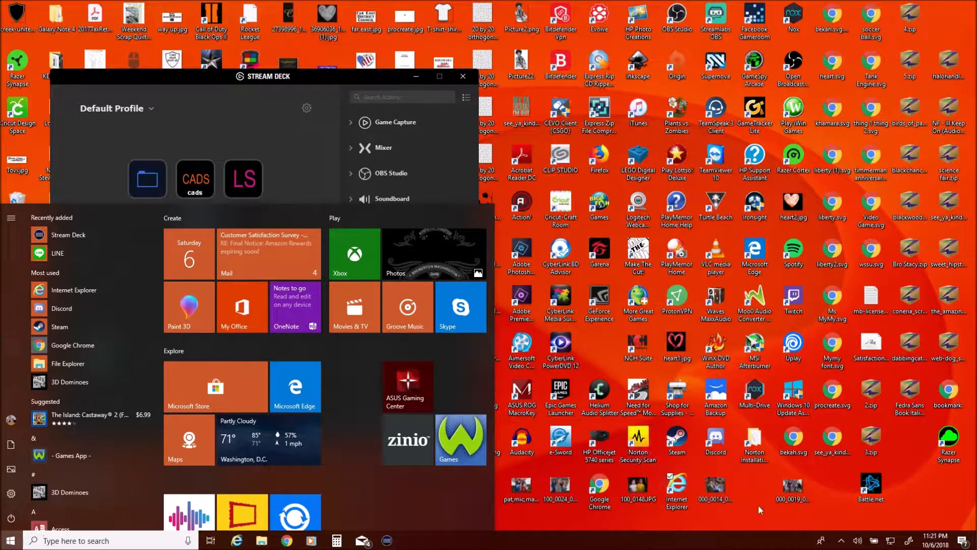
pyautogui.click(663, 507)
pyautogui.click(602, 488)
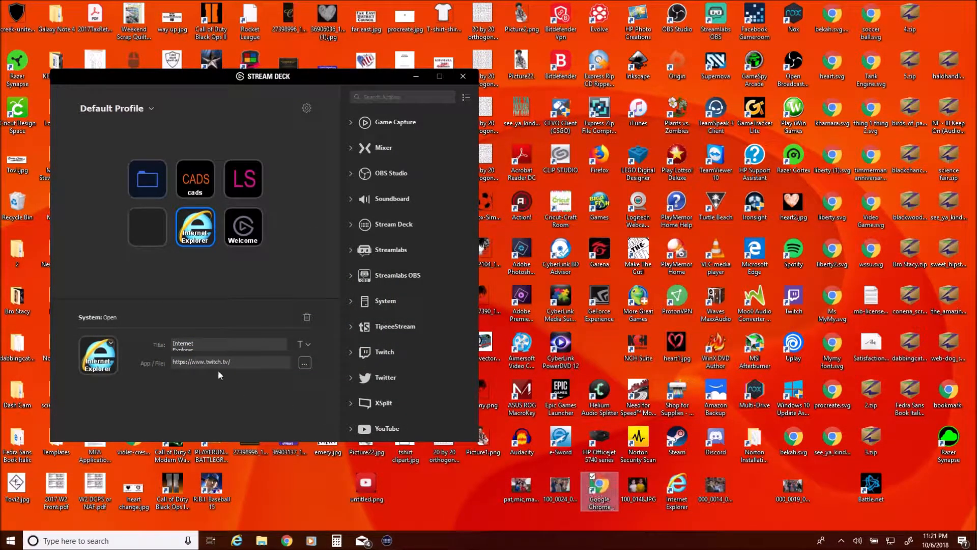
pyautogui.click(236, 363)
pyautogui.click(150, 228)
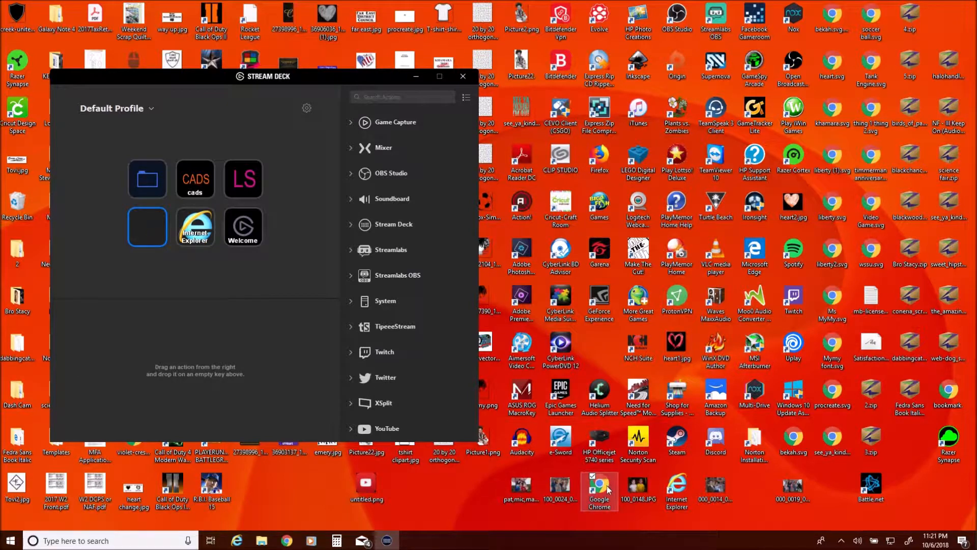
pyautogui.moveTo(606, 485); pyautogui.dragTo(430, 369)
pyautogui.moveTo(151, 224); pyautogui.dragTo(151, 222)
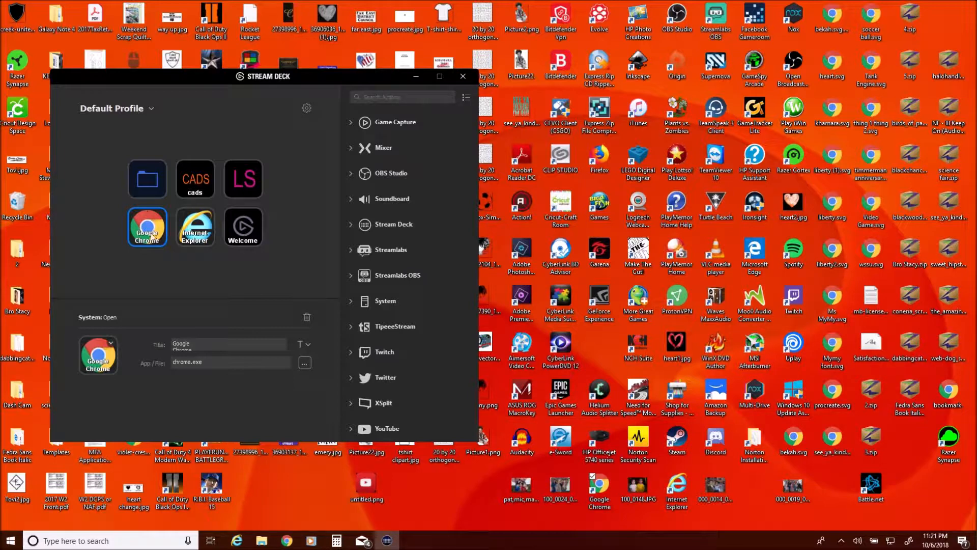
pyautogui.click(228, 365)
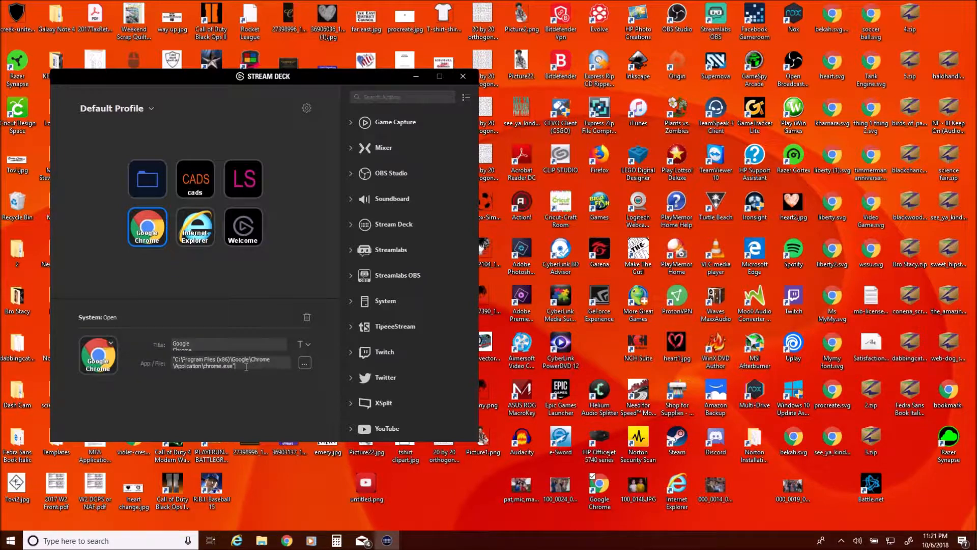
pyautogui.write('https://www.twitch.tv/')
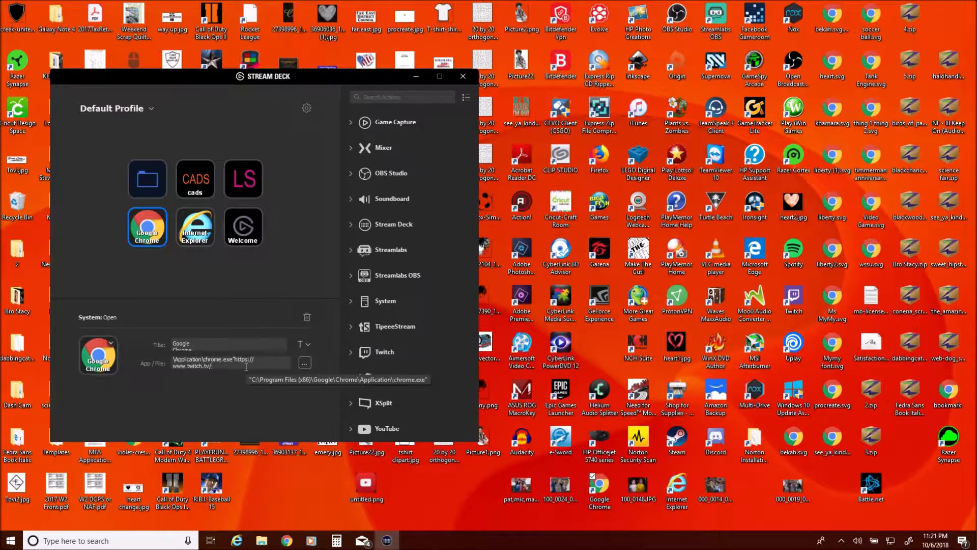
# - Test the Google Chrome and Internet Explorer keys, closing each browser window they open
pyautogui.click(442, 489)
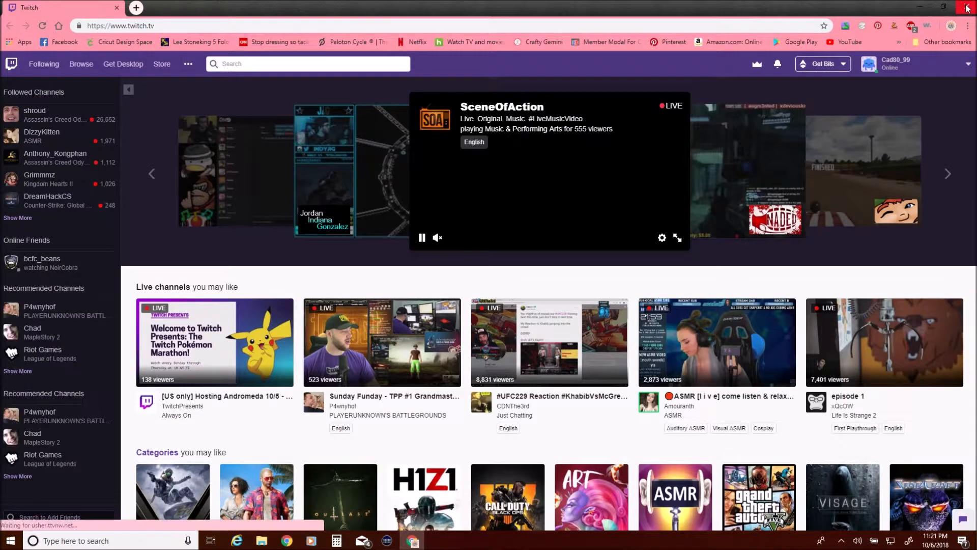
pyautogui.click(966, 6)
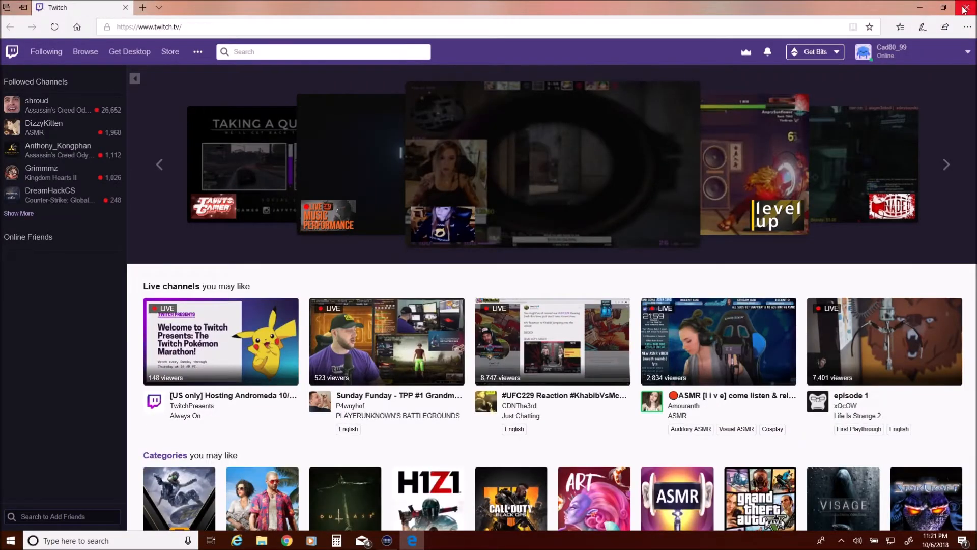
pyautogui.click(965, 8)
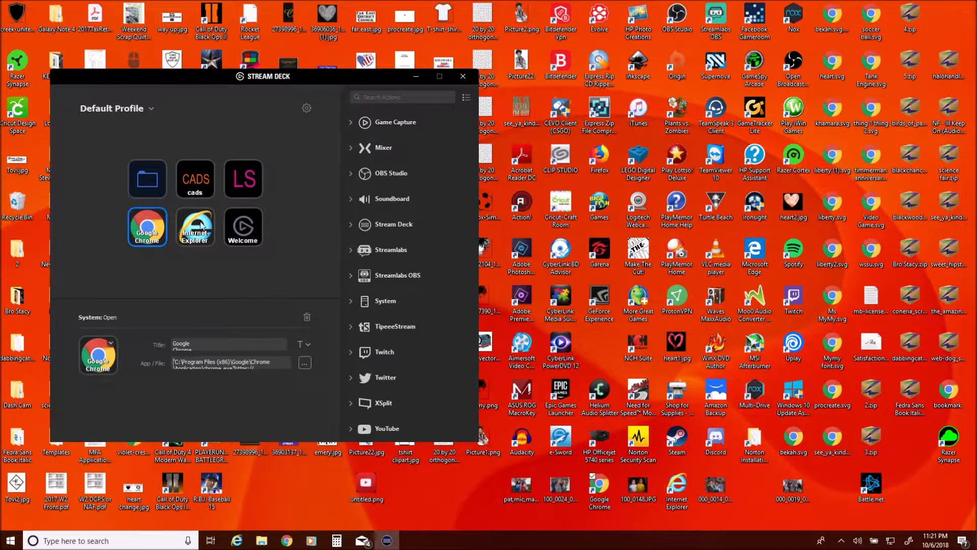
# - Open the cads folder, go into its web browsers folder and open the Internet Explorer web sites folder
pyautogui.click(201, 182)
pyautogui.doubleClick(201, 181)
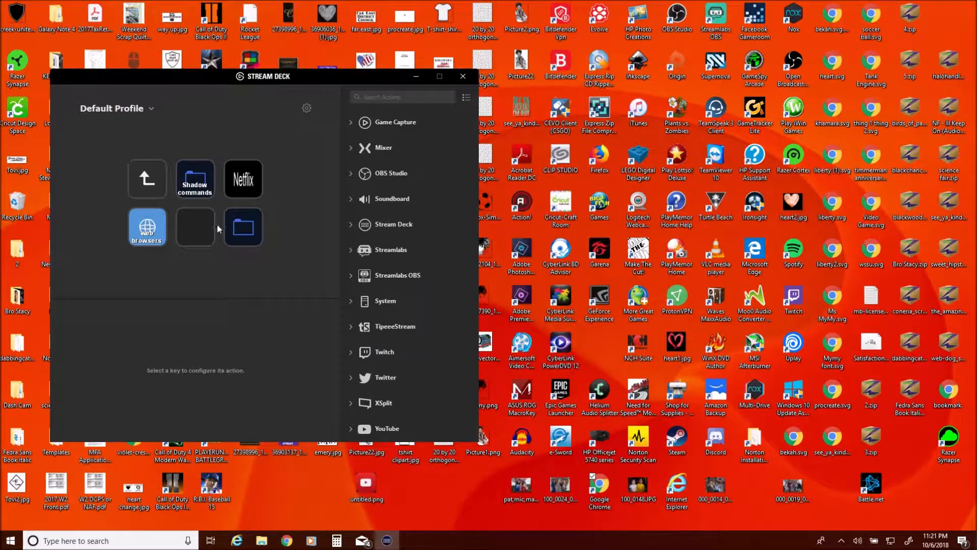
pyautogui.click(146, 229)
pyautogui.doubleClick(146, 229)
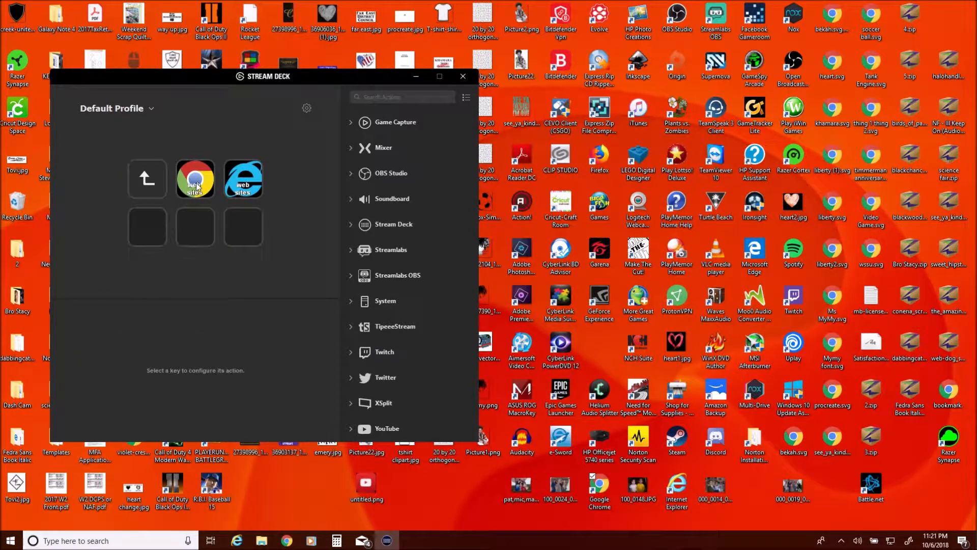
pyautogui.doubleClick(245, 187)
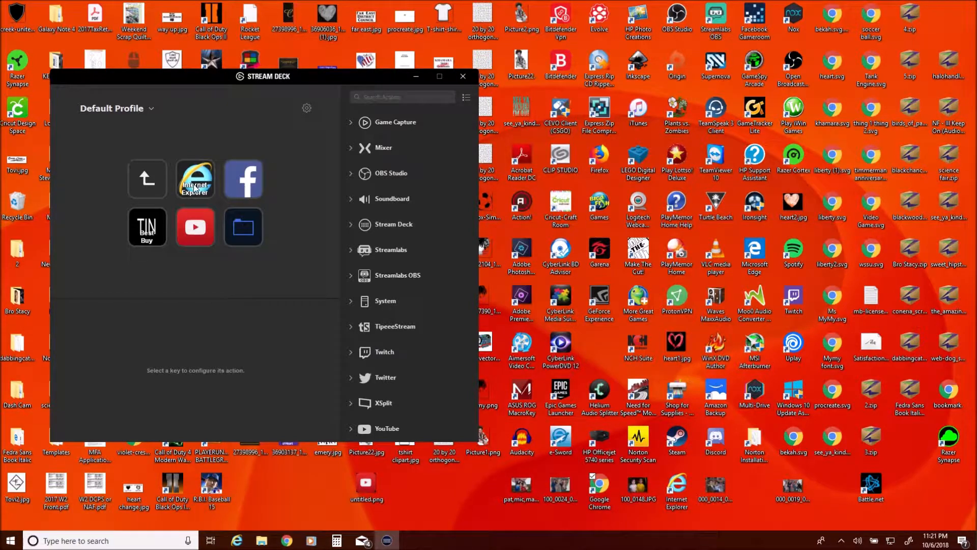
# - Launch Internet Explorer from its key and open Elgato Systems Technical Support's 5:24 PM reply in the "Re: websites" Yahoo Mail thread
pyautogui.click(203, 185)
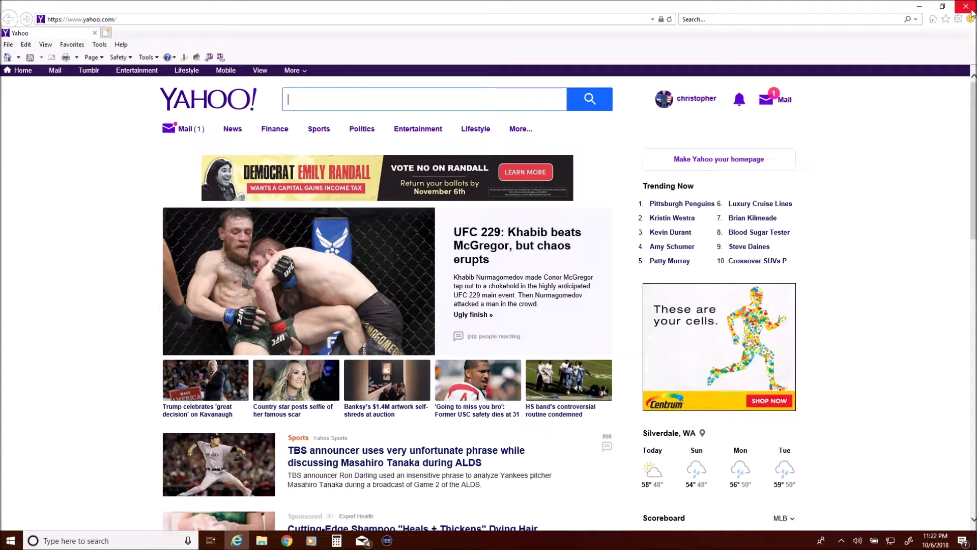
pyautogui.moveTo(785, 102)
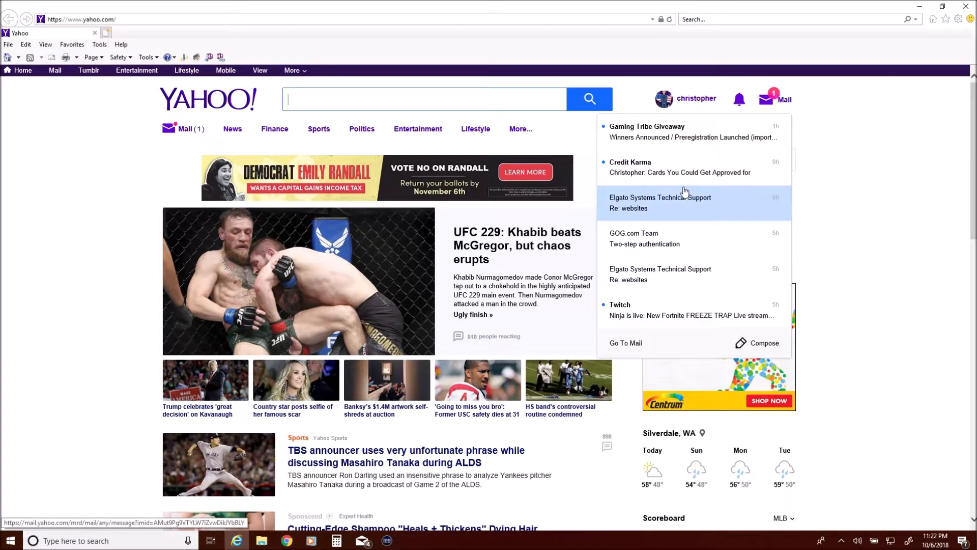
pyautogui.click(640, 212)
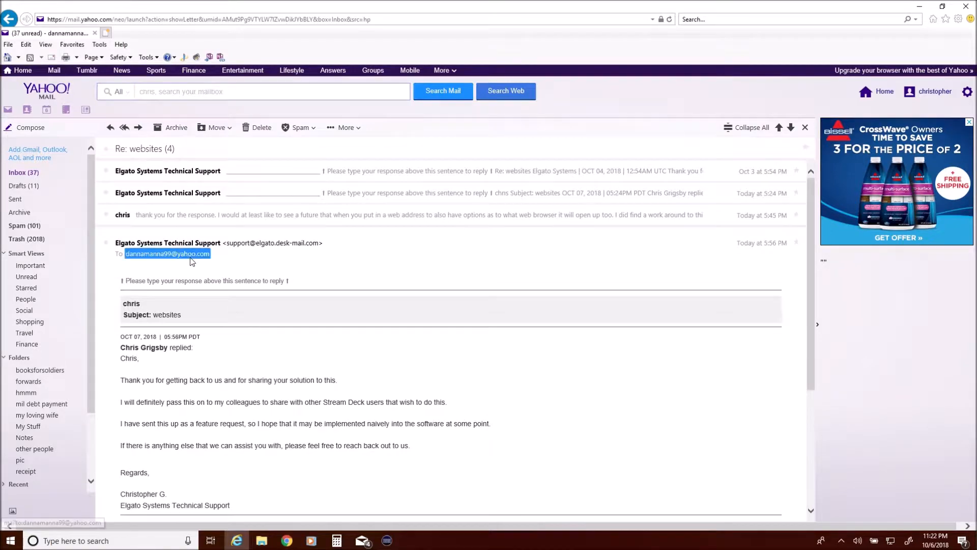
pyautogui.click(168, 196)
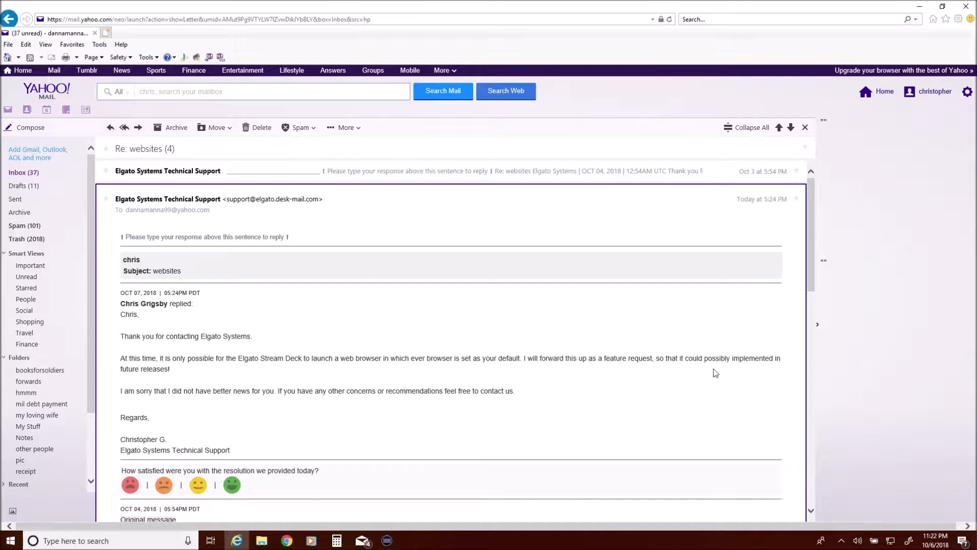
# - Read through the "Re: websites" support thread, expand the 5:45 PM message describing the browser workaround, and close the browser
pyautogui.scroll(-6, 514, 362)
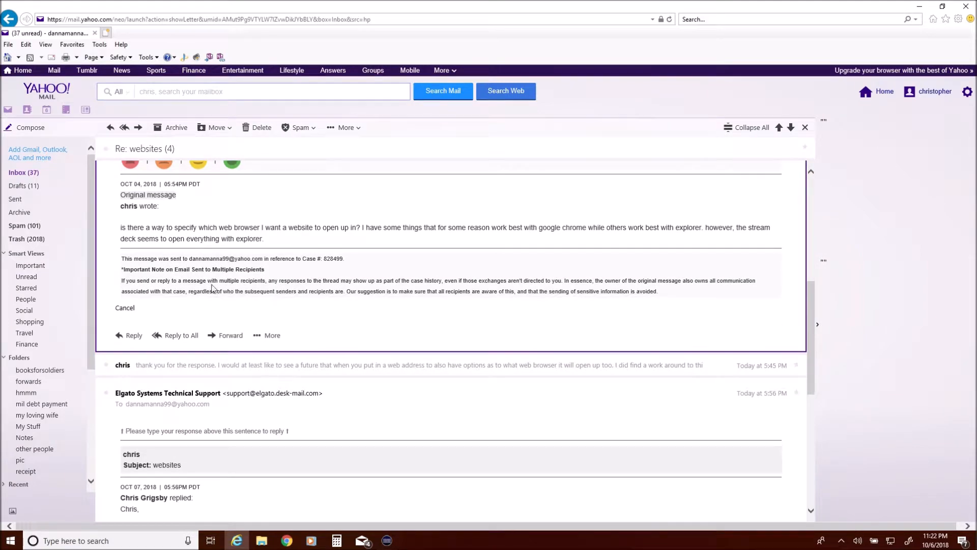
pyautogui.scroll(-2, 198, 310)
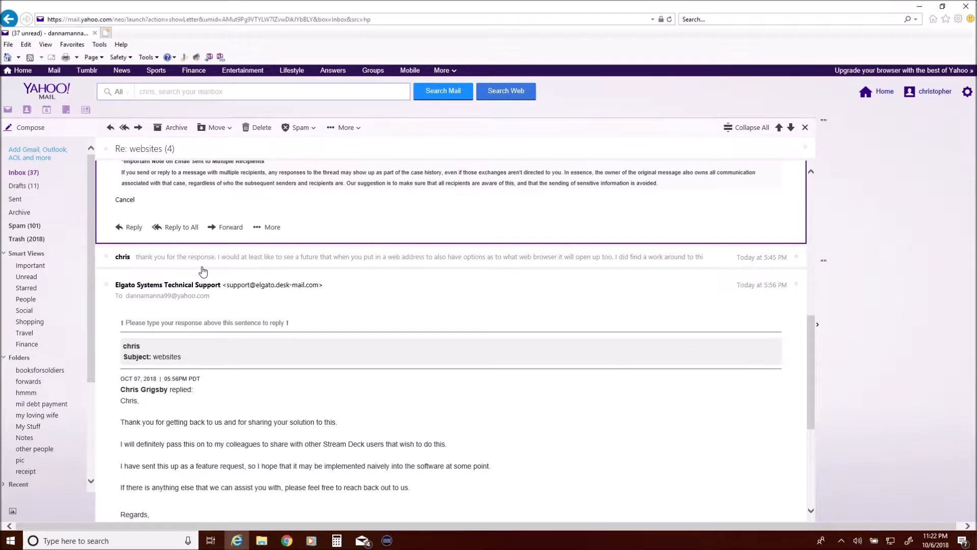
pyautogui.scroll(3, 431, 321)
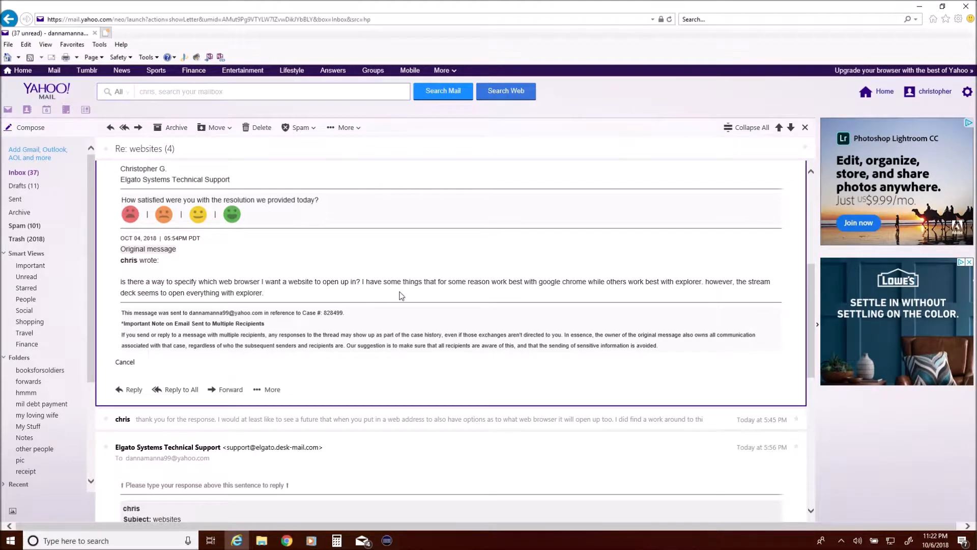
pyautogui.scroll(-4, 547, 385)
pyautogui.scroll(-1, 549, 382)
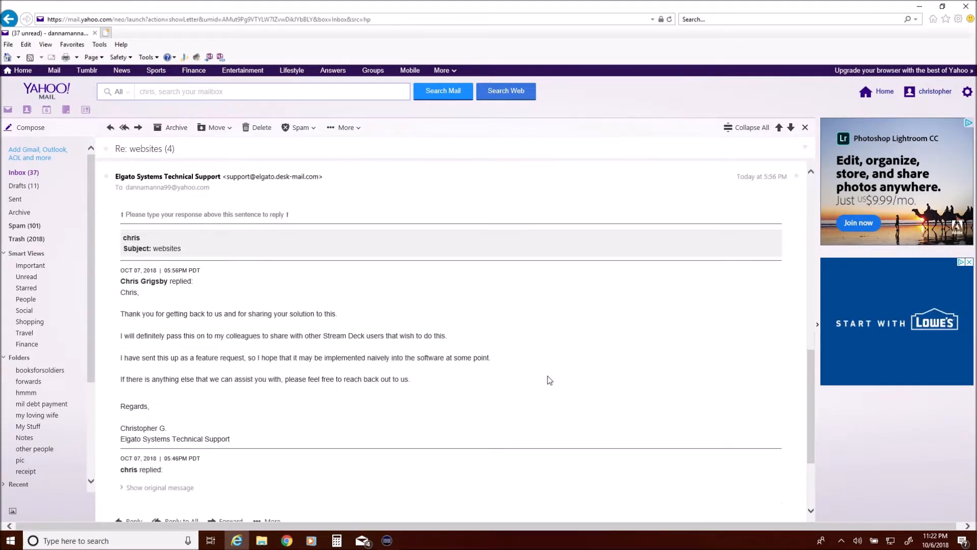
pyautogui.scroll(-2, 249, 338)
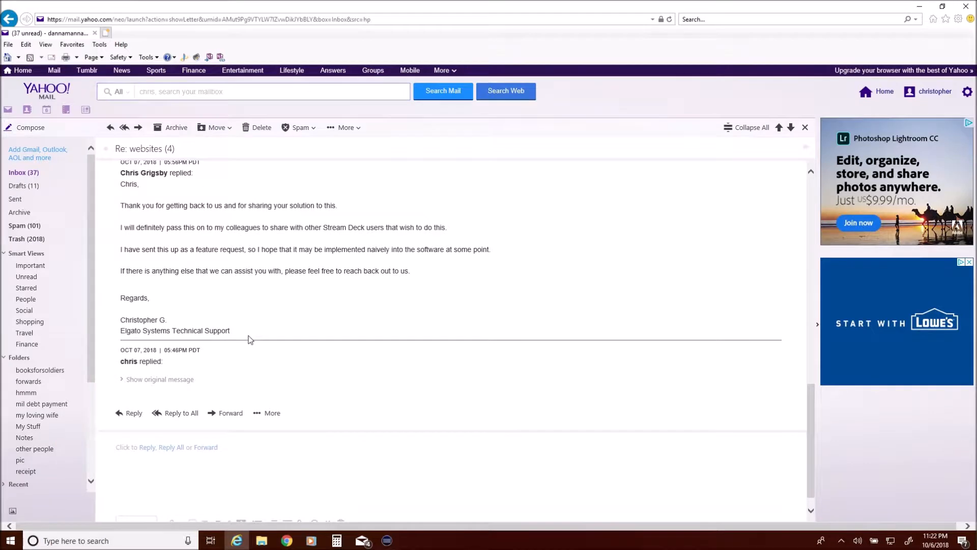
pyautogui.scroll(4, 260, 268)
pyautogui.scroll(2, 260, 269)
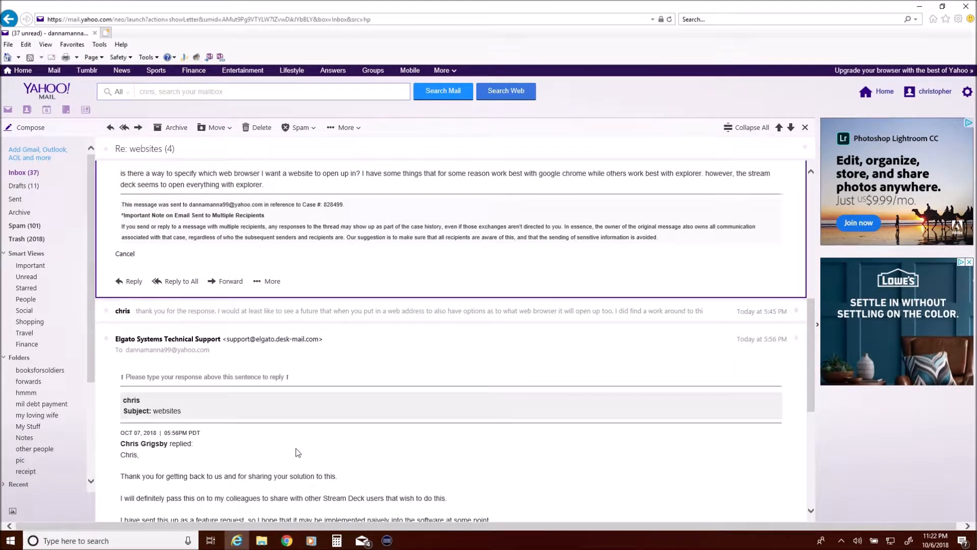
pyautogui.click(176, 312)
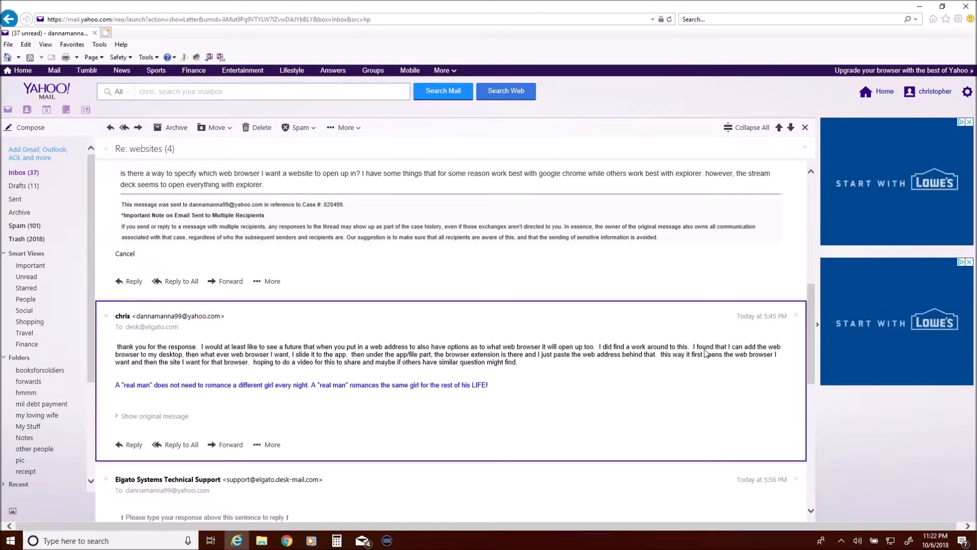
pyautogui.click(970, 7)
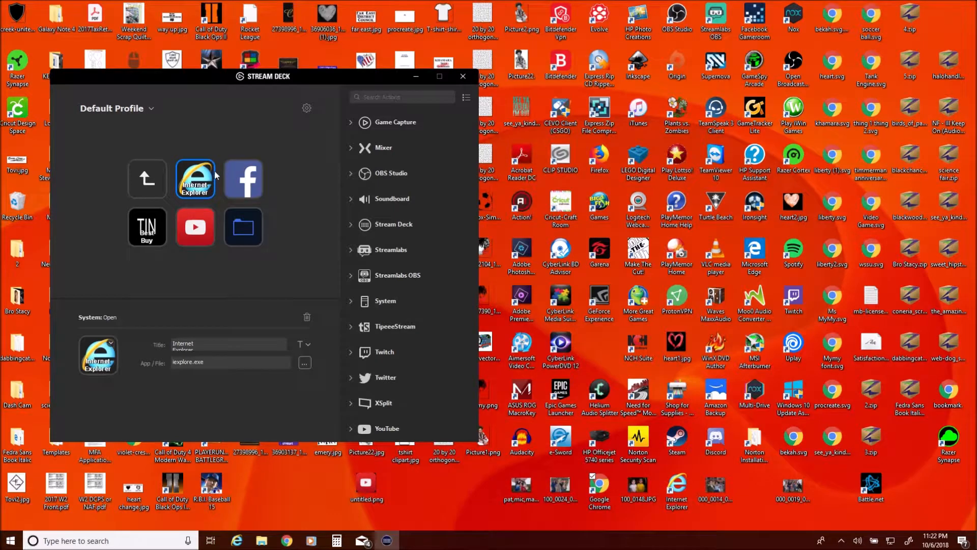
# - Review the App / File paths of the Best Buy, YouTube and Facebook keys and look inside the second-row folder key
pyautogui.click(140, 228)
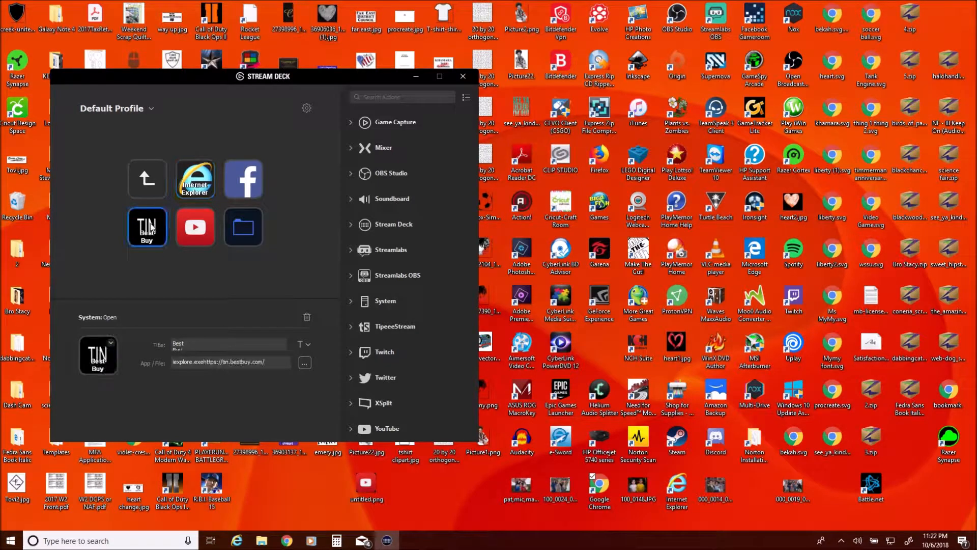
pyautogui.click(194, 232)
pyautogui.click(245, 192)
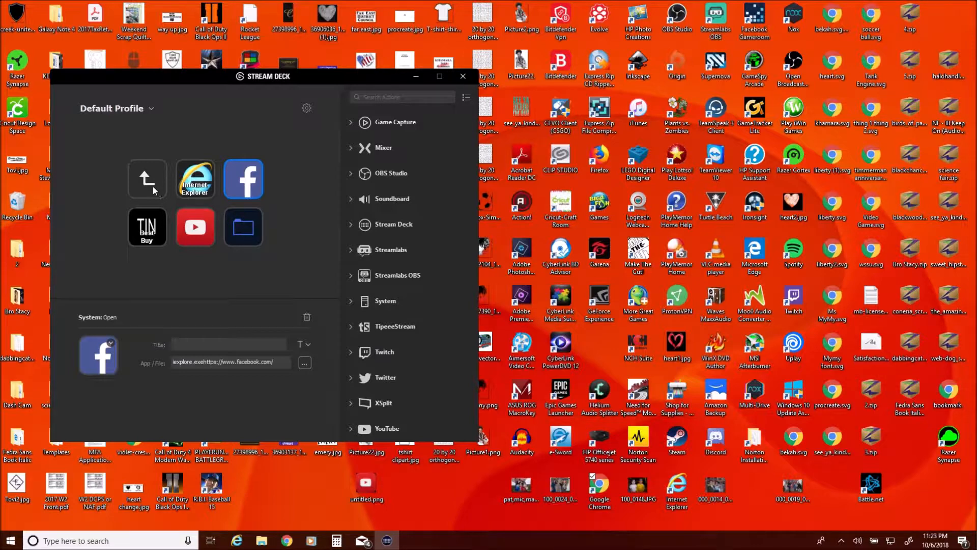
pyautogui.doubleClick(243, 231)
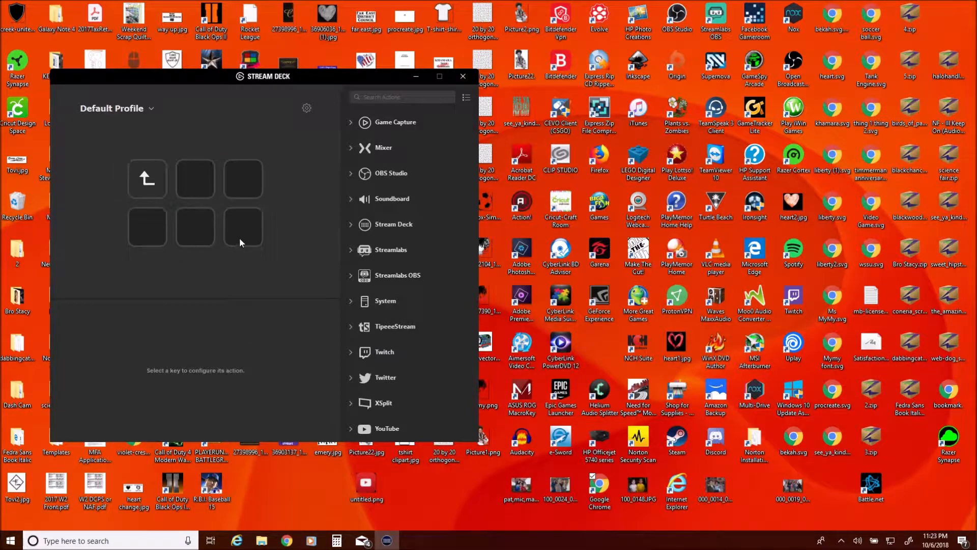
pyautogui.doubleClick(135, 172)
# - Go back up to the web browsers folder and open the Google Chrome web sites folder
pyautogui.doubleClick(135, 172)
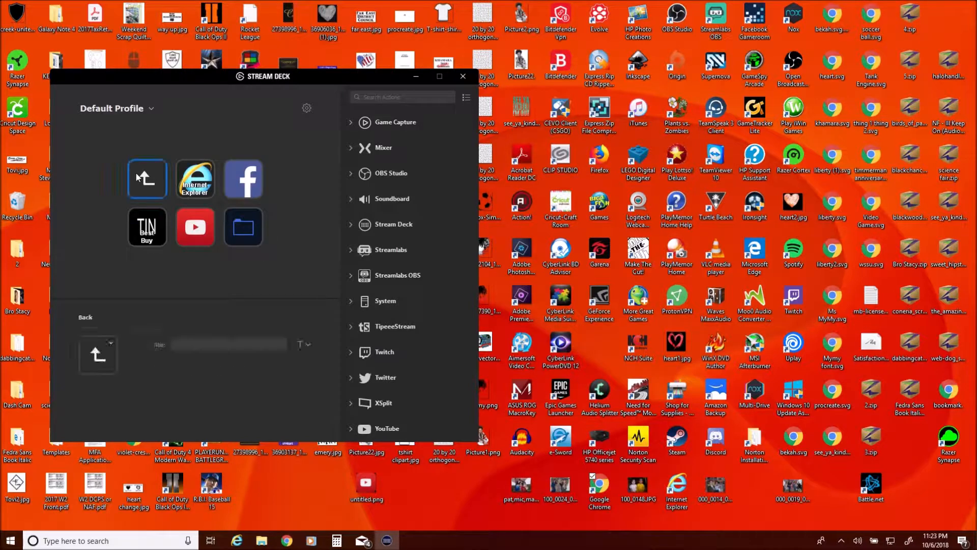
pyautogui.doubleClick(135, 172)
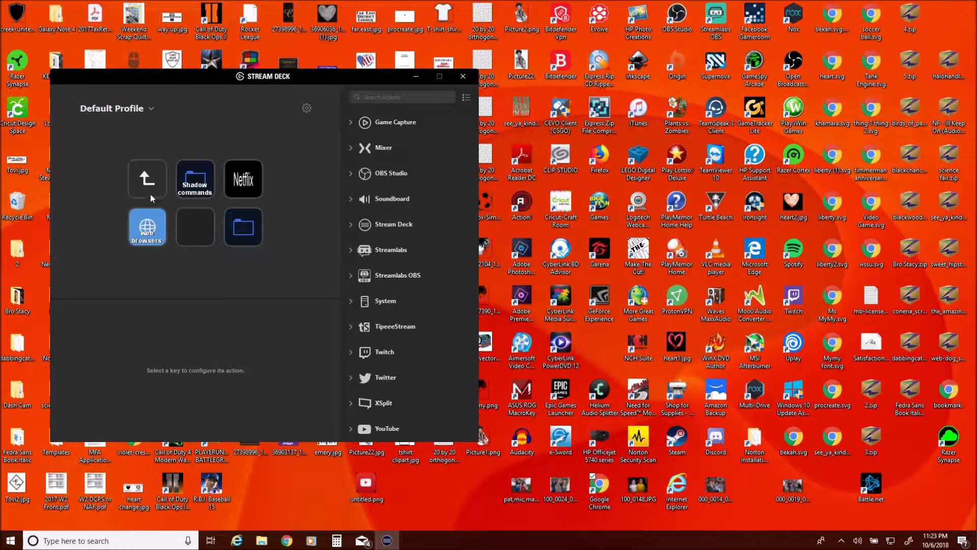
pyautogui.doubleClick(149, 223)
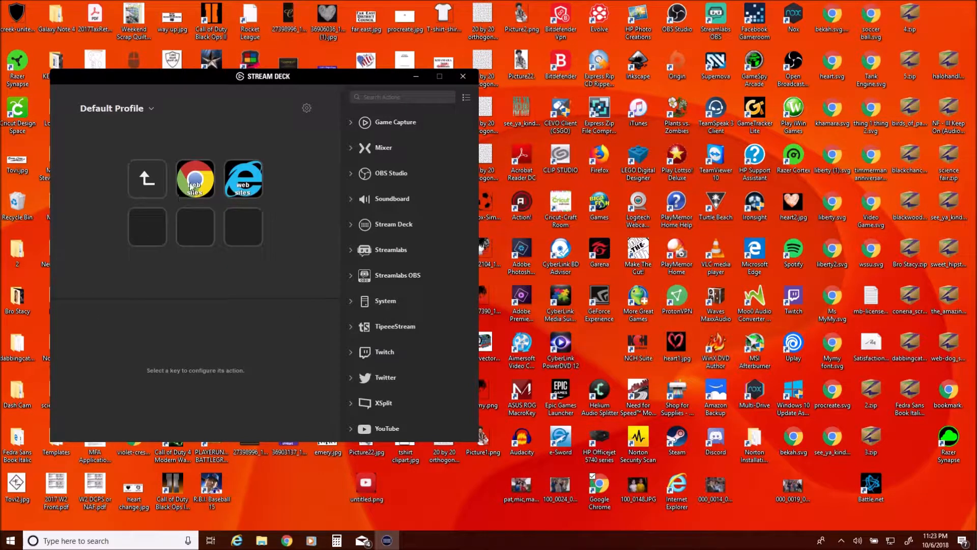
pyautogui.click(205, 183)
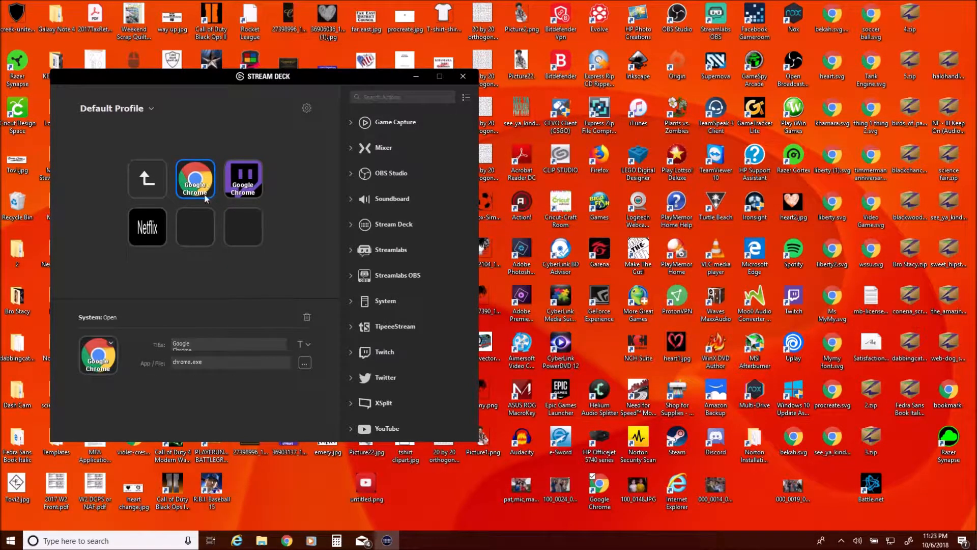
# - Duplicate the Google Chrome key into the empty slot beside Netflix and place the text cursor in its App / File path
pyautogui.rightClick(198, 190)
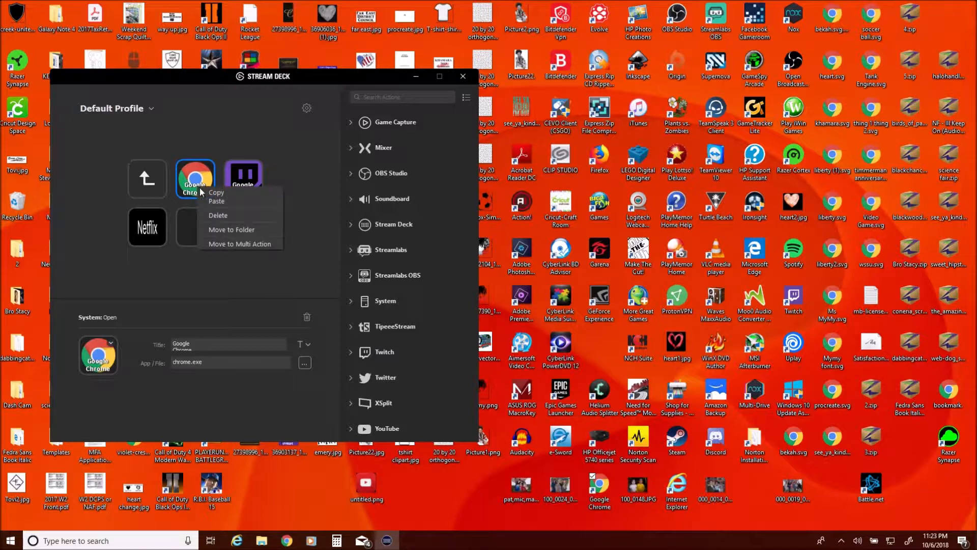
pyautogui.click(215, 195)
pyautogui.click(205, 224)
pyautogui.rightClick(206, 224)
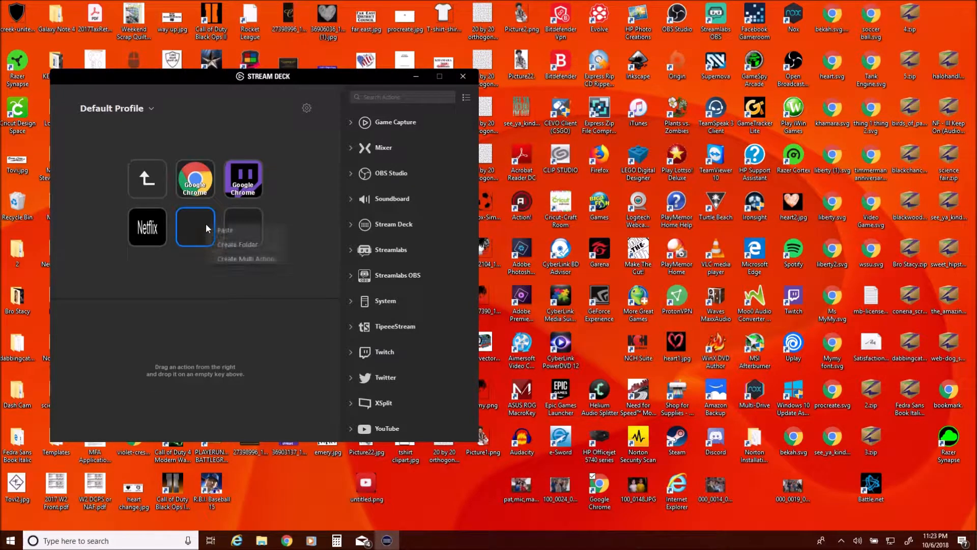
pyautogui.click(228, 227)
pyautogui.click(219, 362)
pyautogui.hotkey('ctrl', 'v')
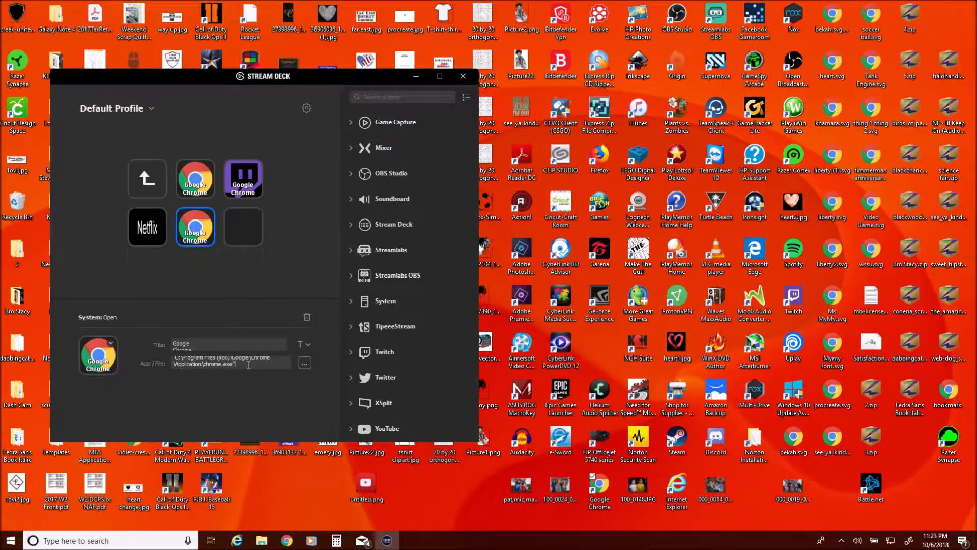
pyautogui.click(239, 540)
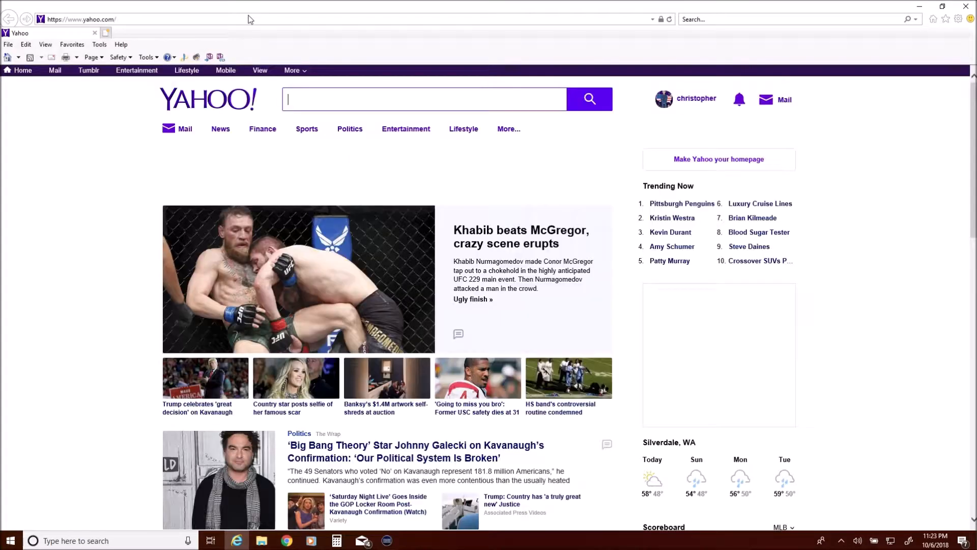
pyautogui.click(242, 22)
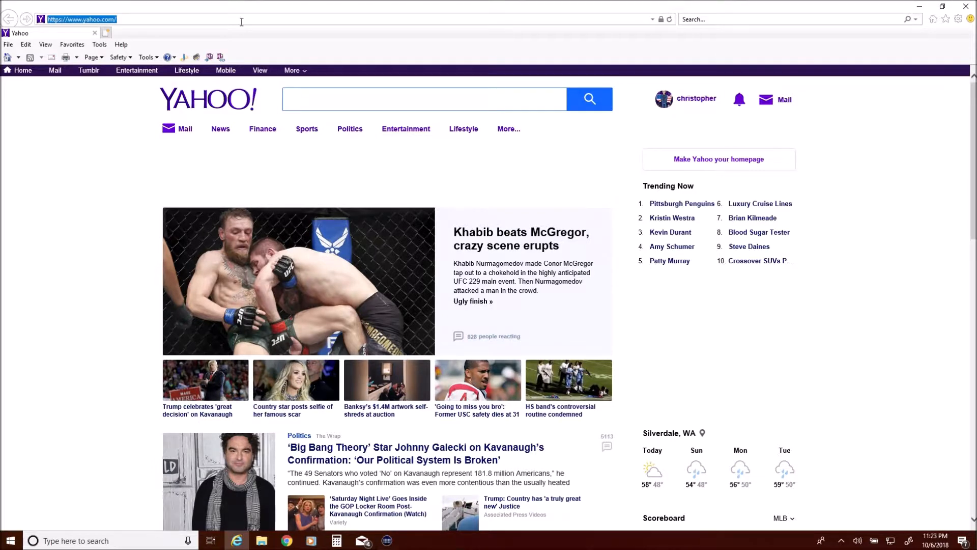
pyautogui.write('twitch.tv/')
pyautogui.press('Return')
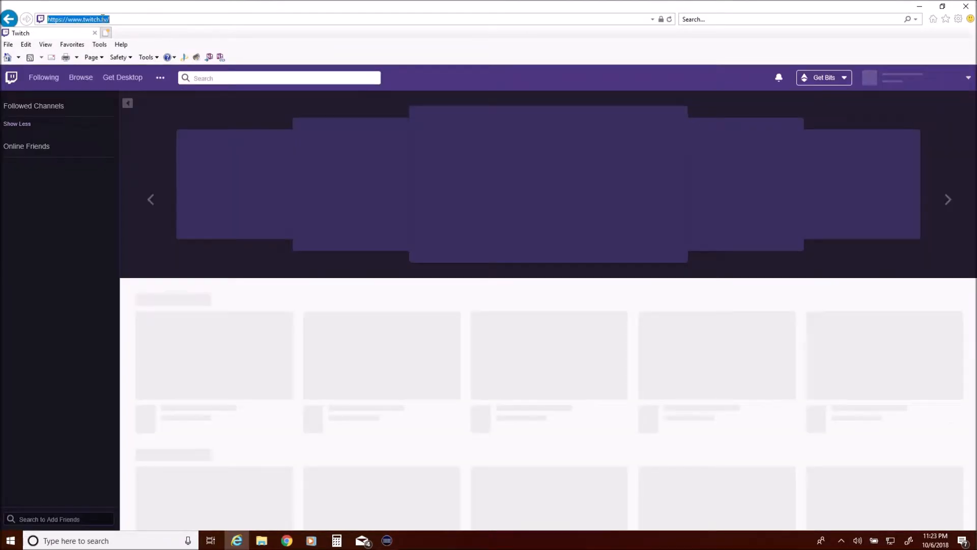
pyautogui.rightClick(103, 22)
pyautogui.click(56, 52)
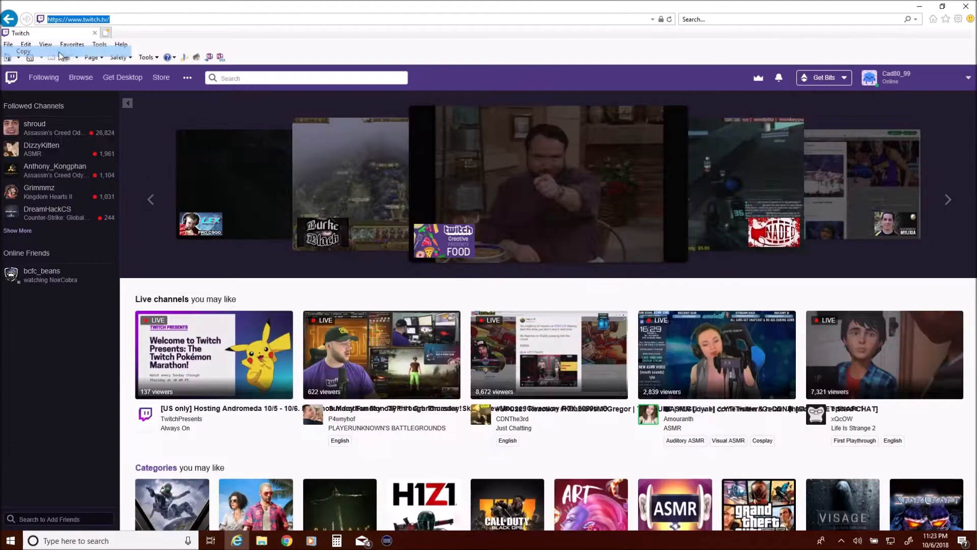
pyautogui.click(965, 9)
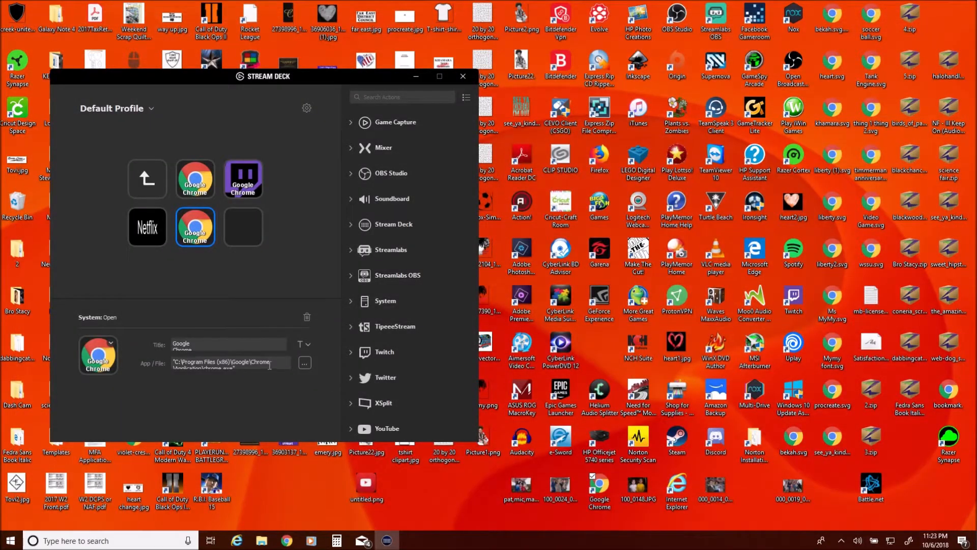
pyautogui.click(267, 366)
pyautogui.rightClick(248, 368)
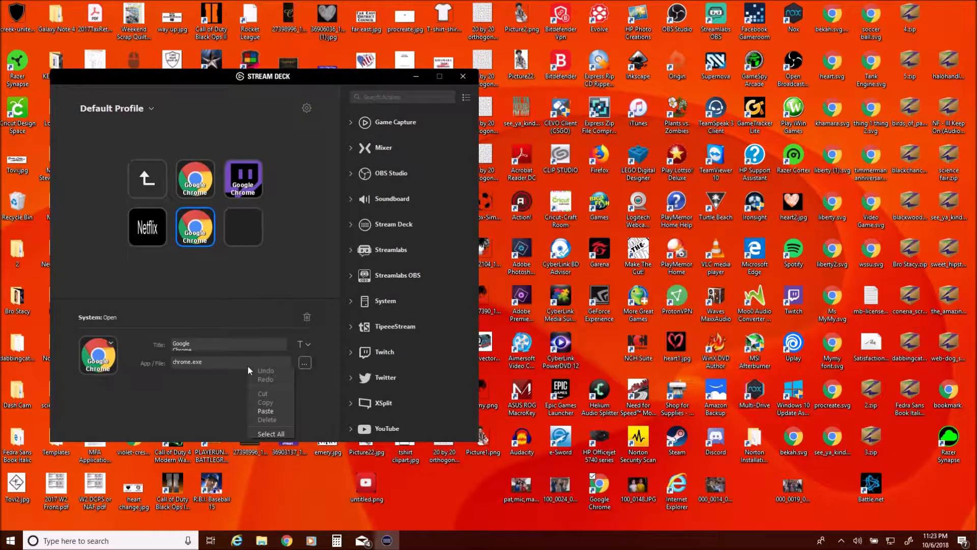
pyautogui.click(260, 410)
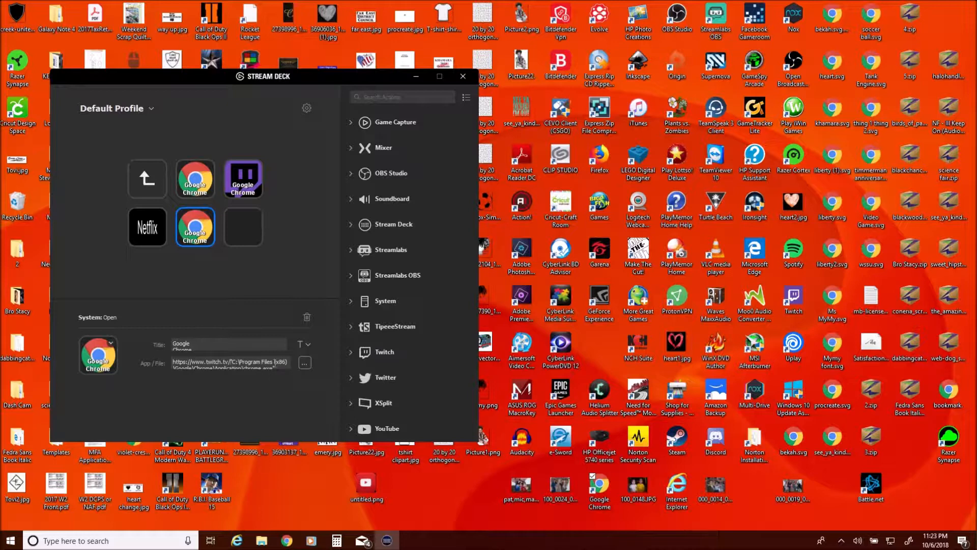
pyautogui.press('BackSpace')
pyautogui.press('BackSpace')
pyautogui.press('BackSpace')
pyautogui.press('BackSpace')
pyautogui.press('BackSpace')
pyautogui.press('BackSpace')
pyautogui.press('BackSpace')
pyautogui.press('BackSpace')
pyautogui.press('BackSpace')
pyautogui.press('BackSpace')
pyautogui.press('BackSpace')
pyautogui.press('BackSpace')
pyautogui.press('BackSpace')
pyautogui.press('BackSpace')
pyautogui.press('BackSpace')
pyautogui.press('BackSpace')
pyautogui.press('BackSpace')
pyautogui.press('BackSpace')
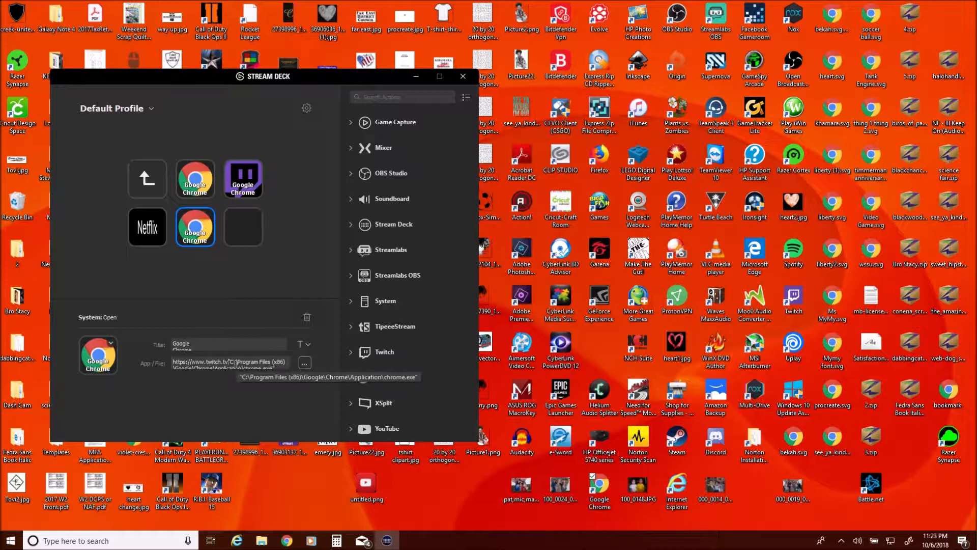
pyautogui.press('BackSpace')
pyautogui.press('BackSpace')
pyautogui.press('BackSpace')
pyautogui.press('BackSpace')
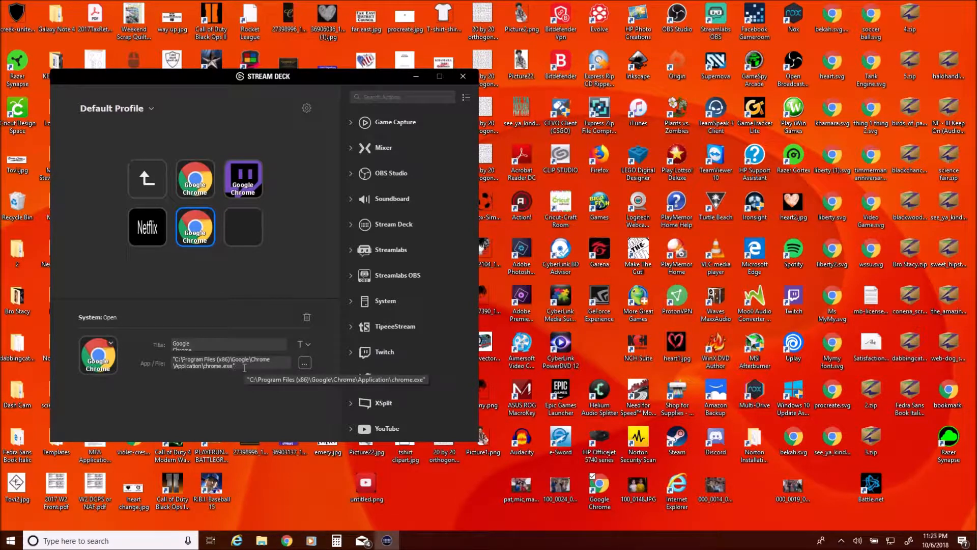
pyautogui.hotkey('ctrl', 'v')
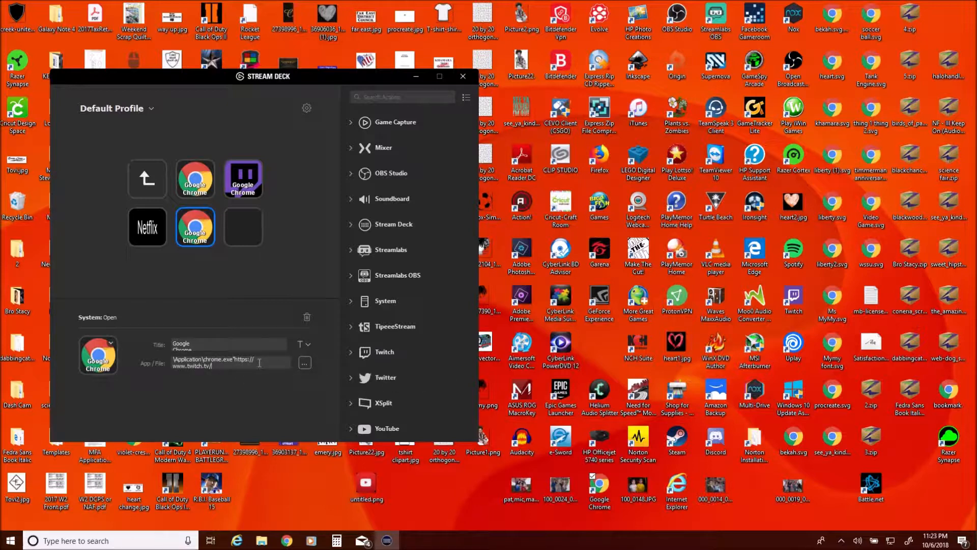
pyautogui.press('BackSpace')
pyautogui.press('BackSpace')
pyautogui.press('BackSpace')
pyautogui.press('BackSpace')
pyautogui.press('BackSpace')
pyautogui.press('BackSpace')
pyautogui.press('BackSpace')
pyautogui.press('BackSpace')
pyautogui.press('BackSpace')
pyautogui.press('BackSpace')
pyautogui.press('BackSpace')
pyautogui.press('BackSpace')
pyautogui.press('BackSpace')
pyautogui.press('BackSpace')
pyautogui.press('BackSpace')
pyautogui.press('BackSpace')
pyautogui.press('BackSpace')
pyautogui.press('BackSpace')
pyautogui.press('BackSpace')
pyautogui.press('BackSpace')
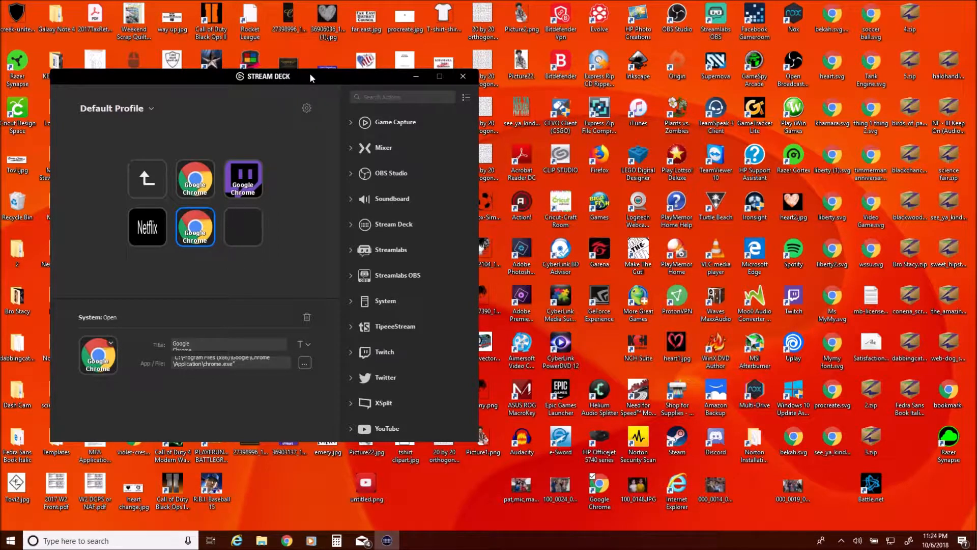
# - Return to the profile's main key page and delete the Internet Explorer and Google Chrome keys there
pyautogui.click(147, 178)
pyautogui.click(148, 179)
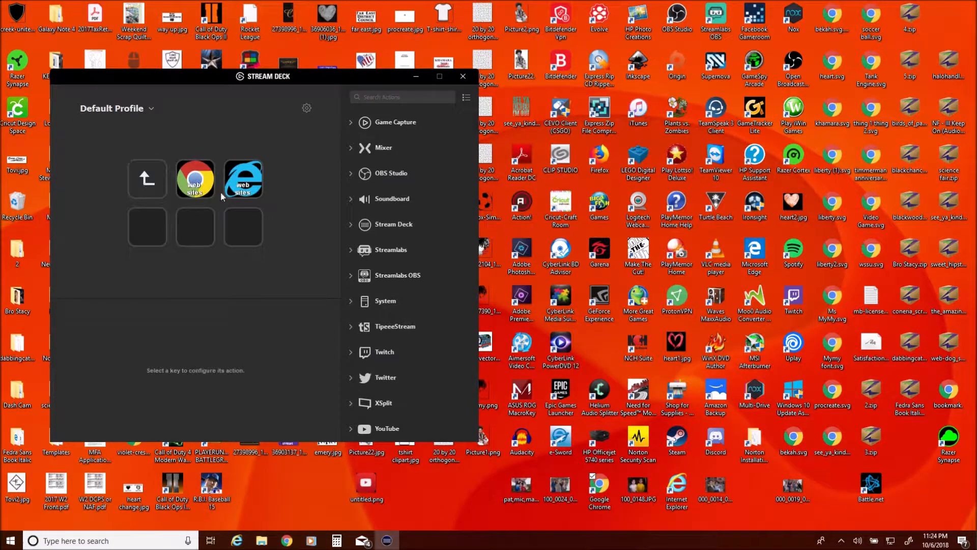
pyautogui.click(153, 183)
pyautogui.click(152, 178)
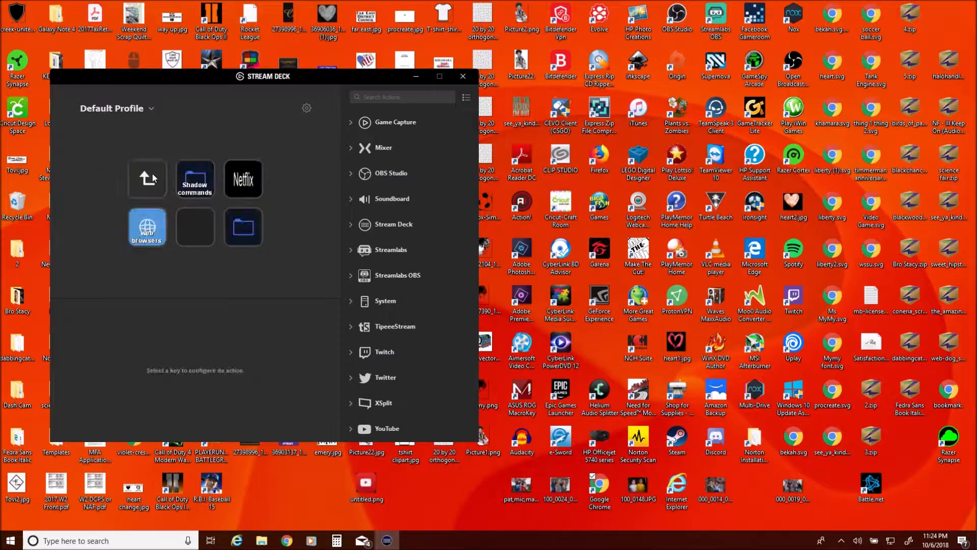
pyautogui.click(151, 185)
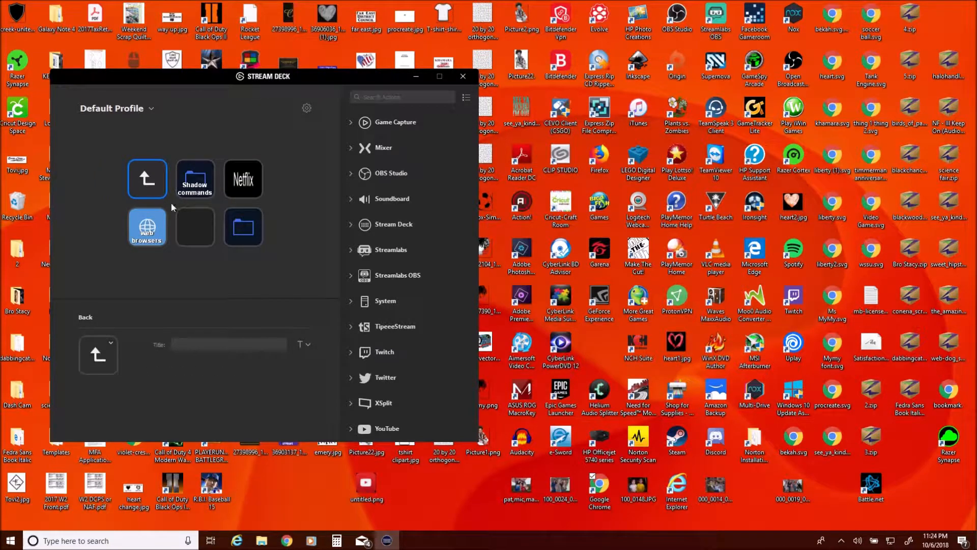
pyautogui.click(158, 182)
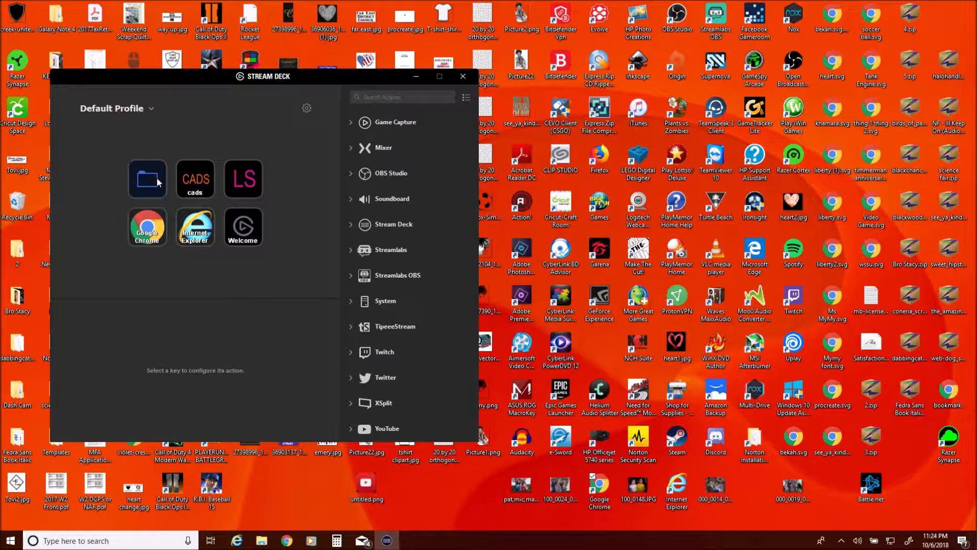
pyautogui.rightClick(204, 244)
pyautogui.click(222, 268)
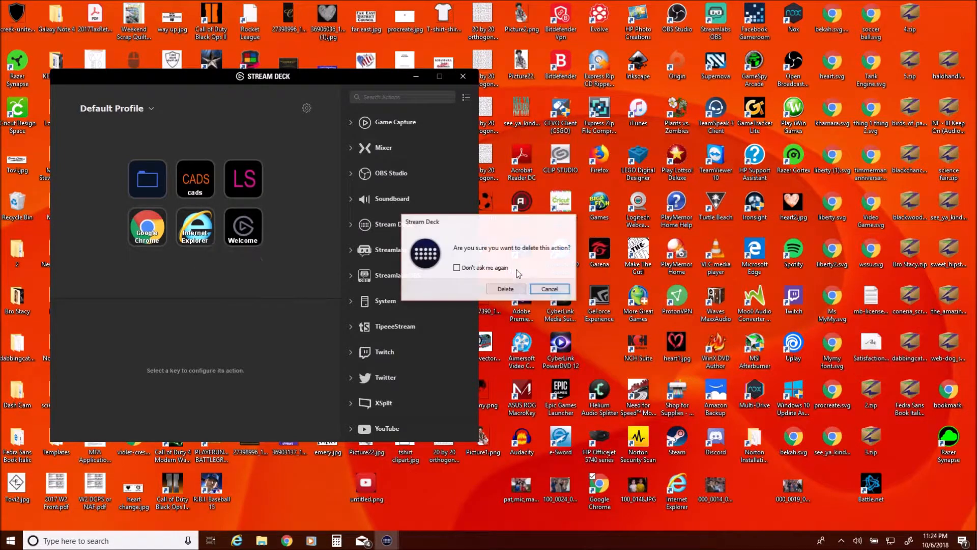
pyautogui.click(503, 285)
pyautogui.rightClick(148, 223)
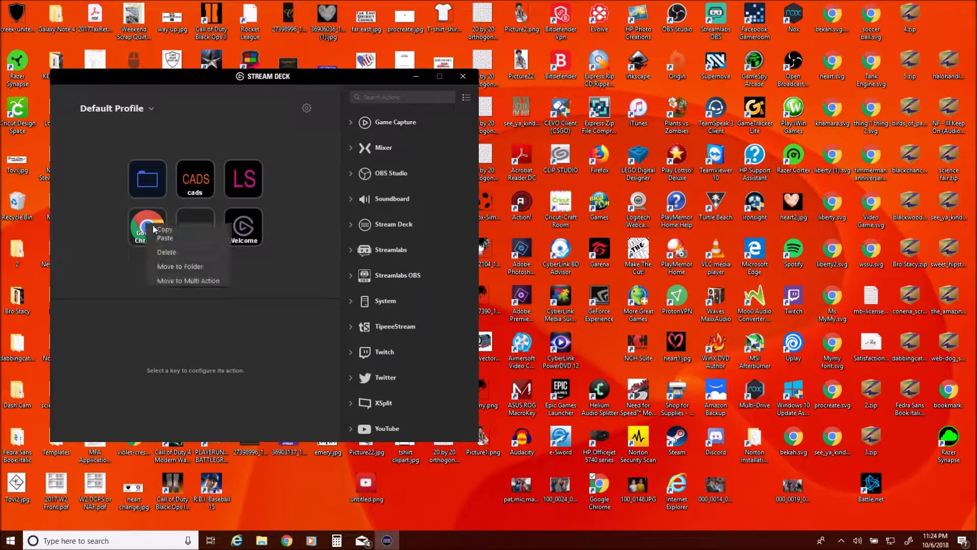
pyautogui.click(194, 252)
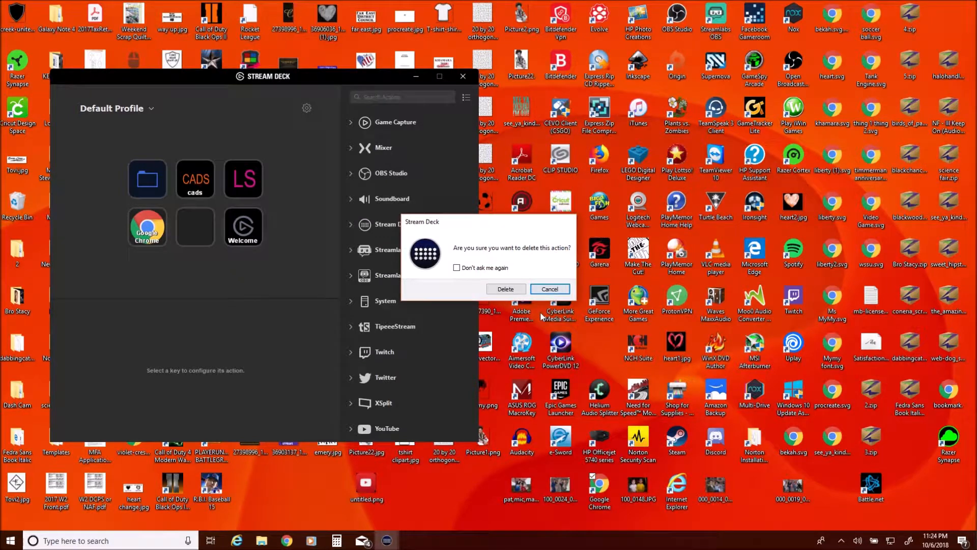
pyautogui.click(505, 289)
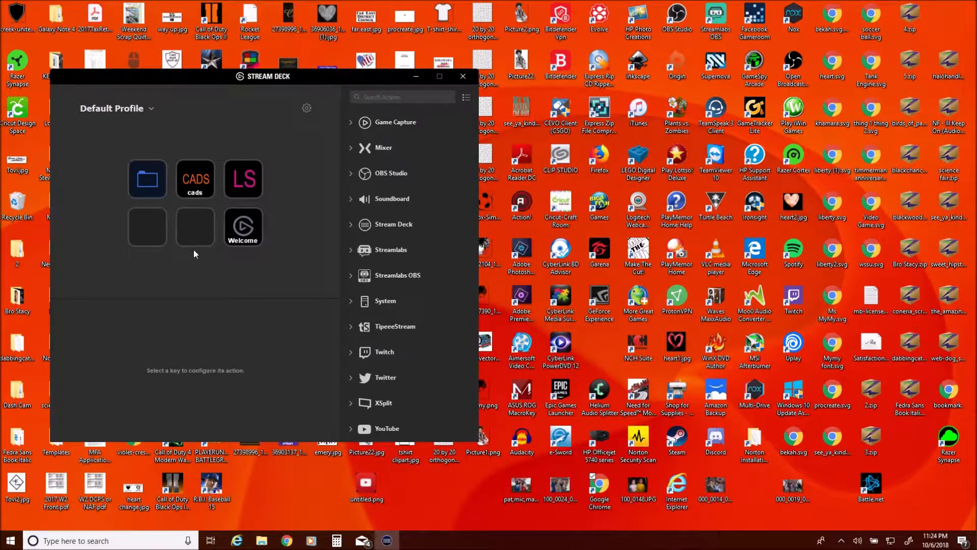
# - Look through the cads folder, its Shadow commands folder and the folder nested inside, and return to the main key page
pyautogui.doubleClick(208, 182)
pyautogui.click(208, 185)
pyautogui.doubleClick(201, 190)
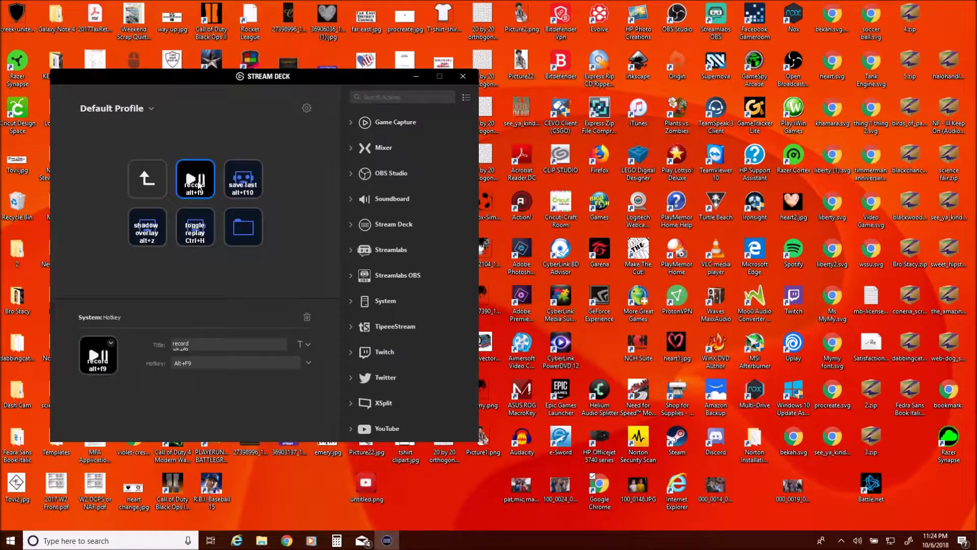
pyautogui.doubleClick(244, 226)
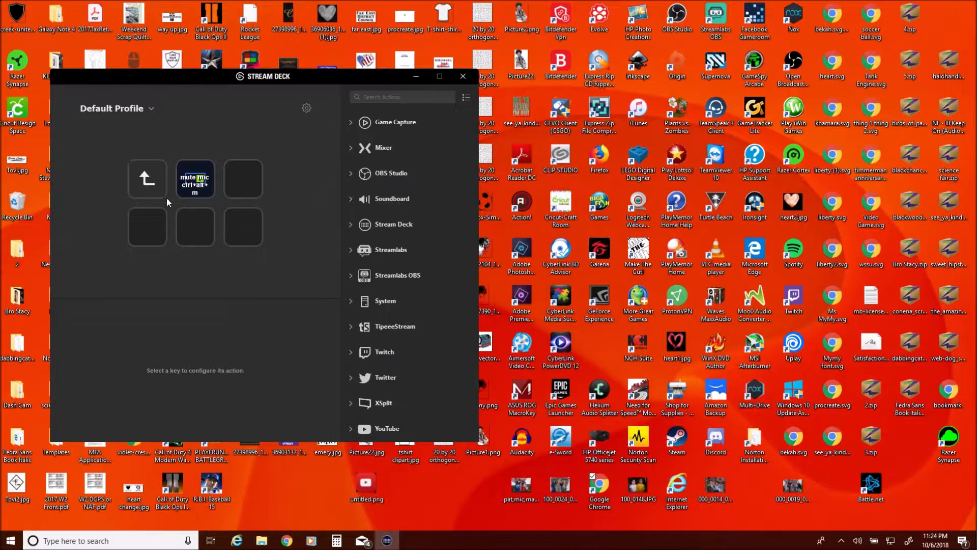
pyautogui.doubleClick(153, 184)
pyautogui.doubleClick(154, 184)
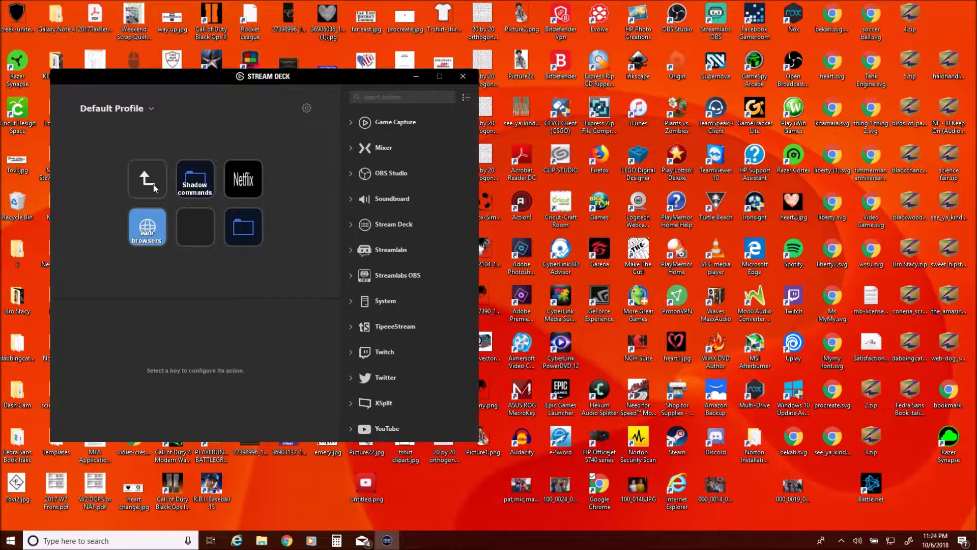
pyautogui.doubleClick(154, 185)
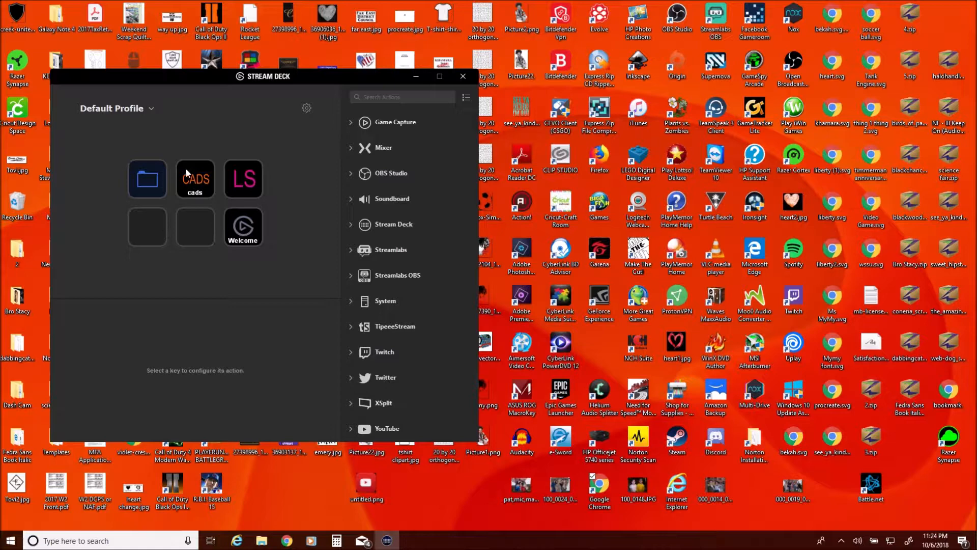
# - Look inside the untitled folder key on the main page and review the Welcome key's website settings
pyautogui.click(157, 178)
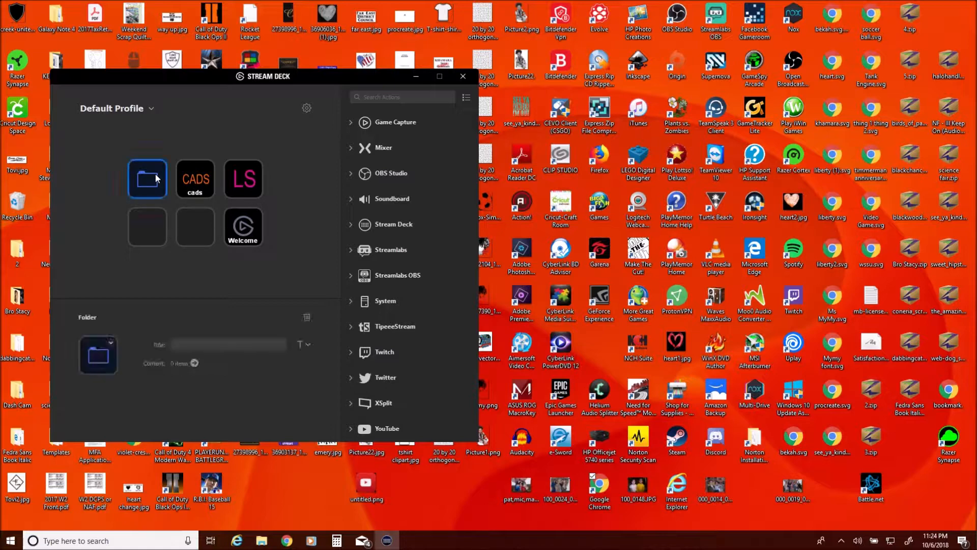
pyautogui.doubleClick(156, 178)
pyautogui.doubleClick(155, 176)
pyautogui.rightClick(155, 173)
pyautogui.click(162, 222)
pyautogui.click(130, 178)
pyautogui.click(239, 237)
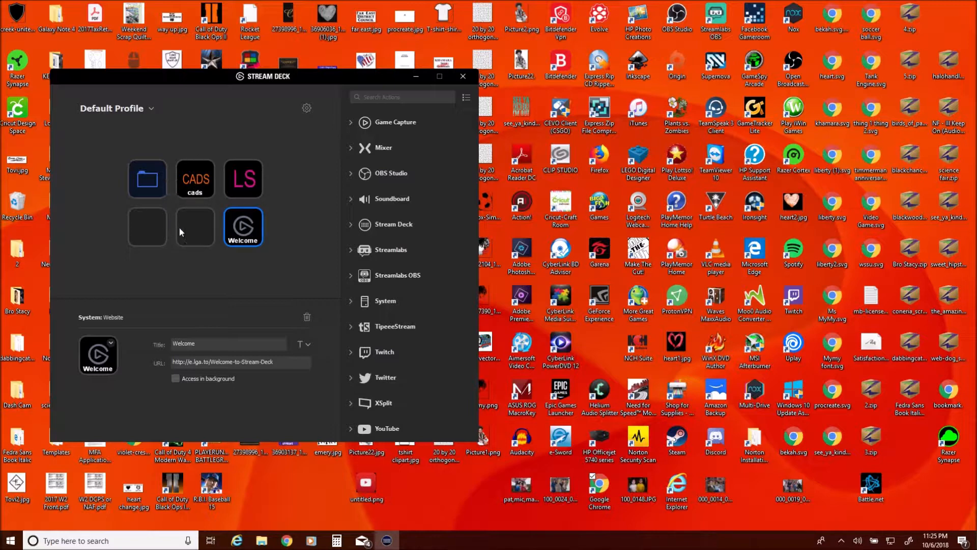
# - Delete the untitled folder key from the first slot of the main page
pyautogui.click(150, 181)
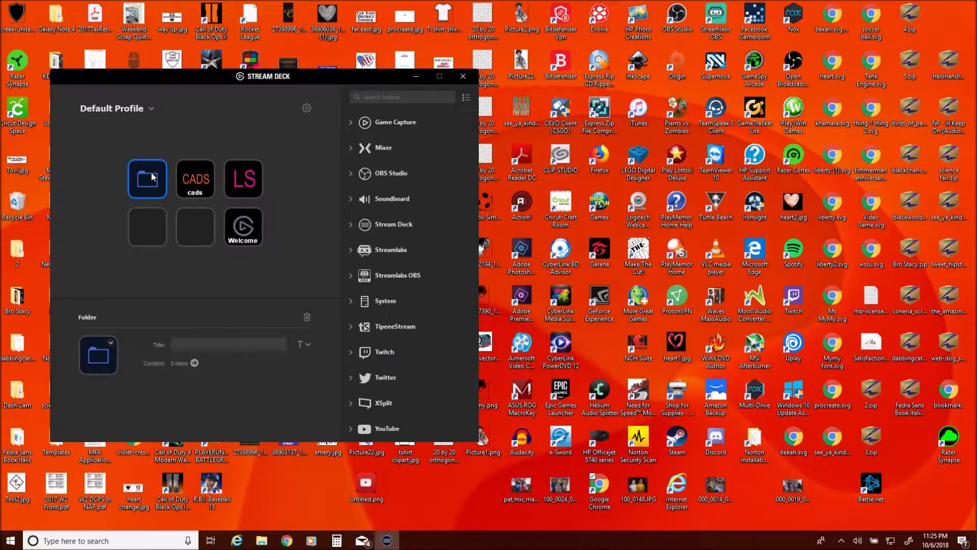
pyautogui.rightClick(149, 180)
pyautogui.click(164, 200)
pyautogui.click(508, 288)
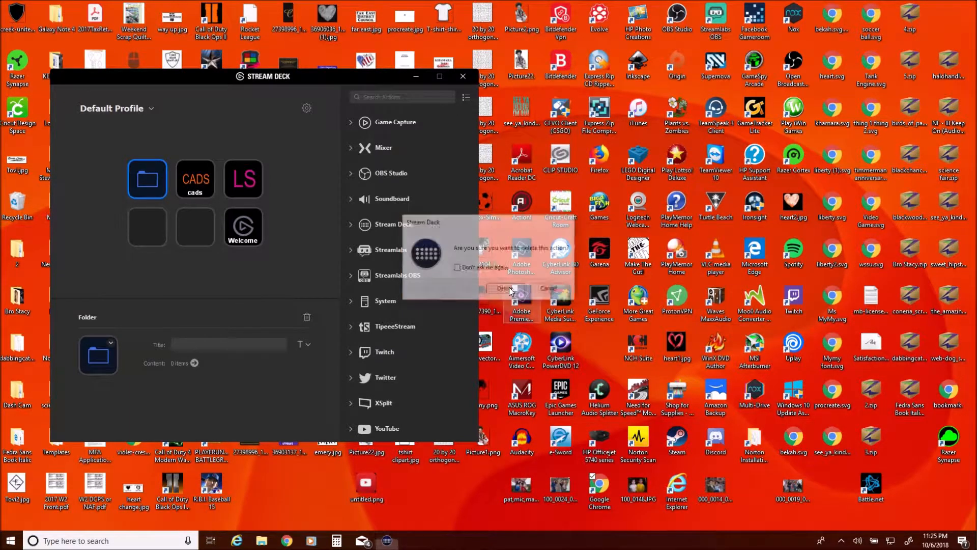
# - Copy the Welcome key into the empty first slot and delete the original in the last slot
pyautogui.rightClick(244, 231)
pyautogui.click(300, 237)
pyautogui.rightClick(137, 184)
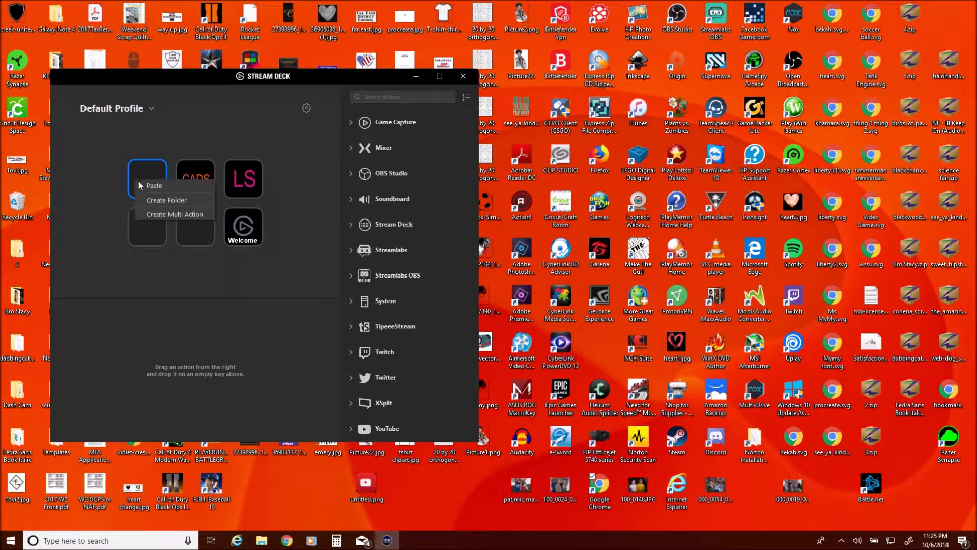
pyautogui.click(147, 190)
pyautogui.rightClick(239, 228)
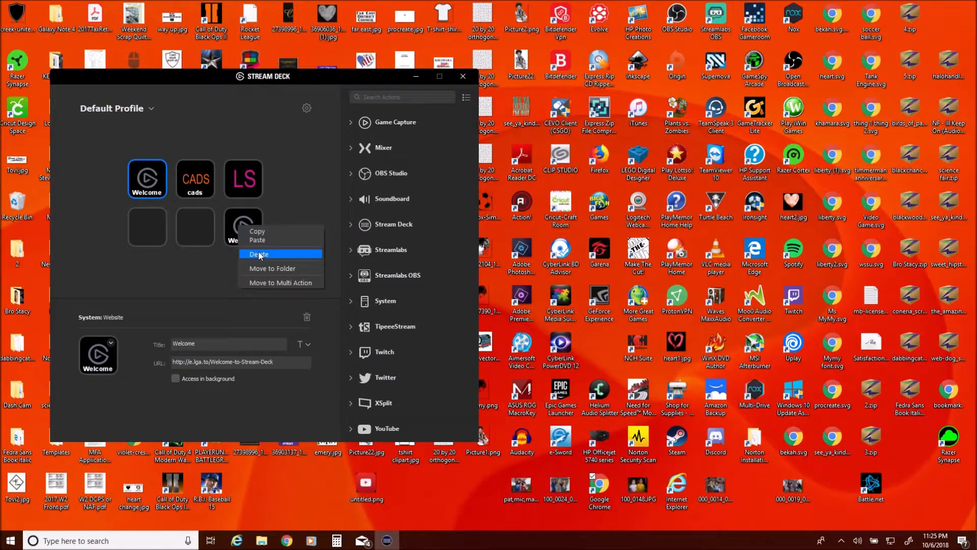
pyautogui.click(258, 254)
pyautogui.click(551, 290)
# - Create a new folder in the empty last slot of the second row
pyautogui.click(250, 232)
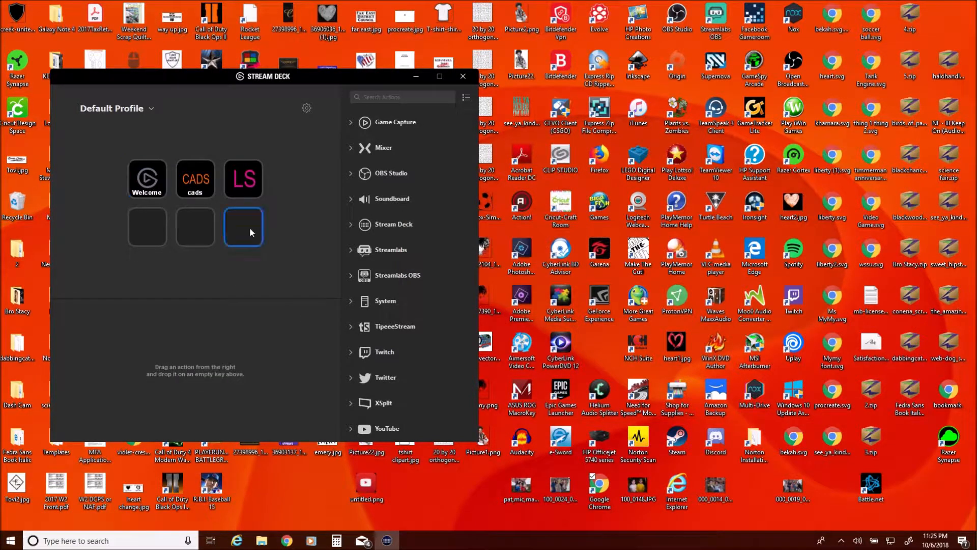
pyautogui.rightClick(252, 233)
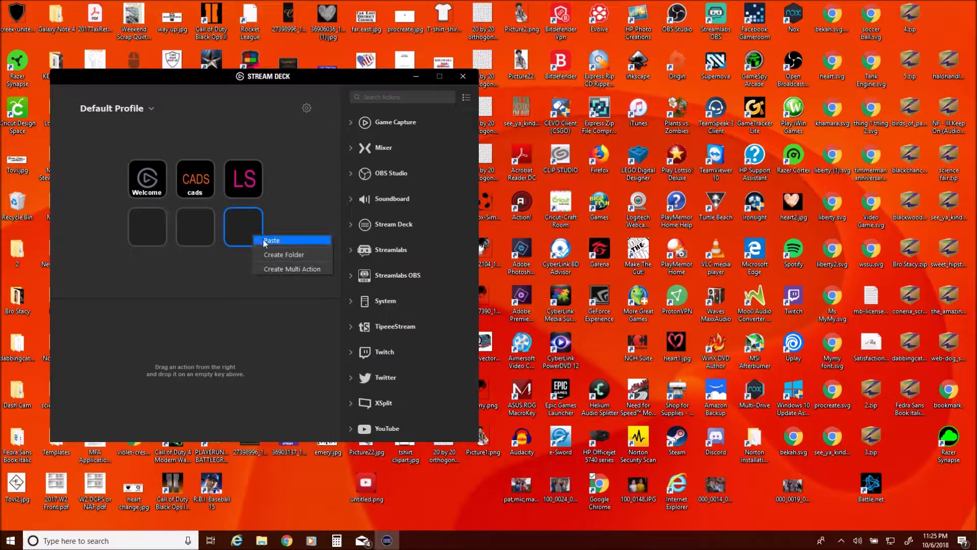
pyautogui.click(277, 258)
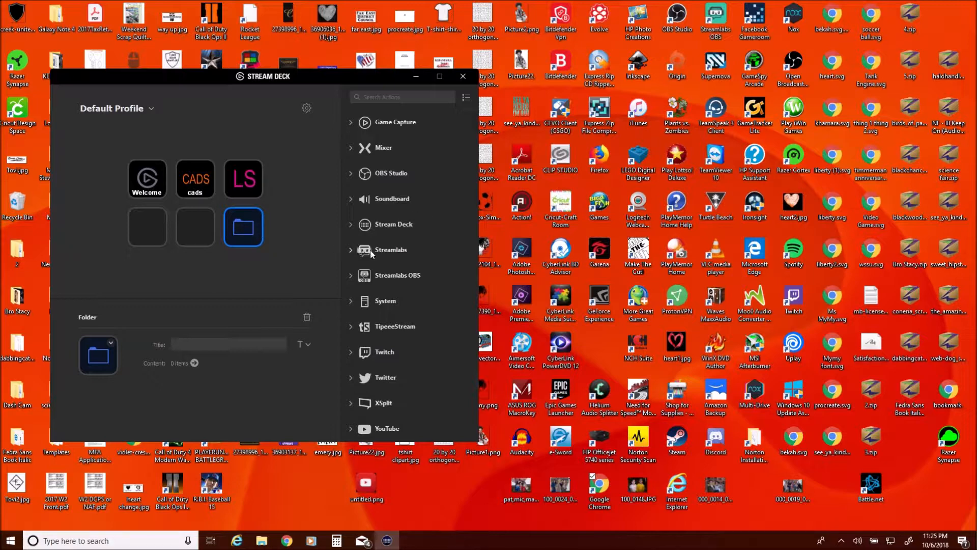
# - Look inside the new empty folder on the main page and return to the main page
pyautogui.doubleClick(248, 233)
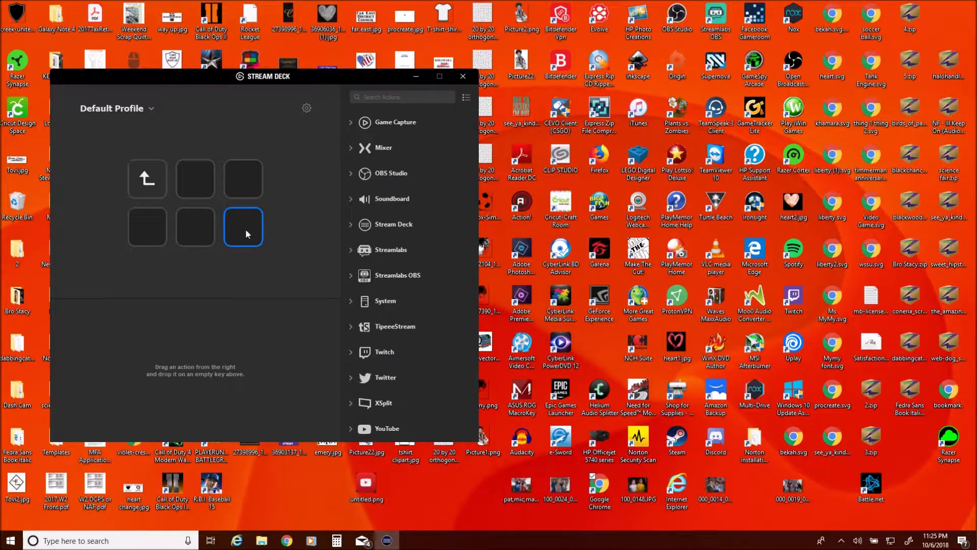
pyautogui.click(153, 184)
pyautogui.doubleClick(164, 187)
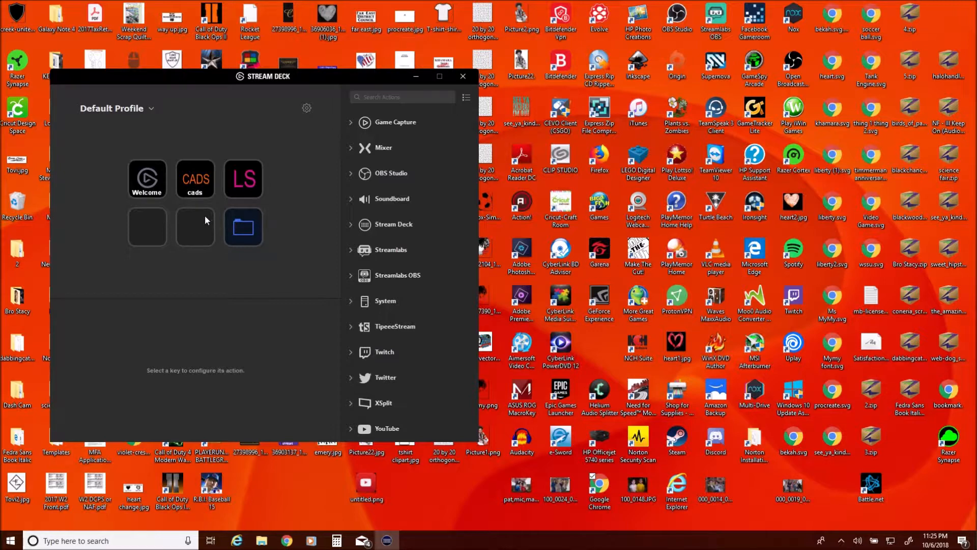
# - Create a nested folder in the last slot of the main page's empty folder
pyautogui.doubleClick(243, 226)
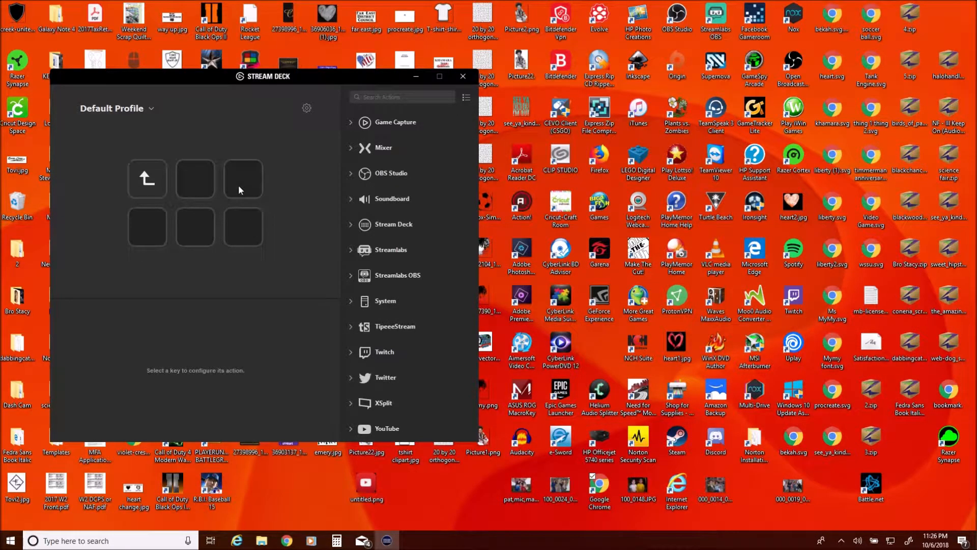
pyautogui.click(242, 222)
pyautogui.rightClick(243, 223)
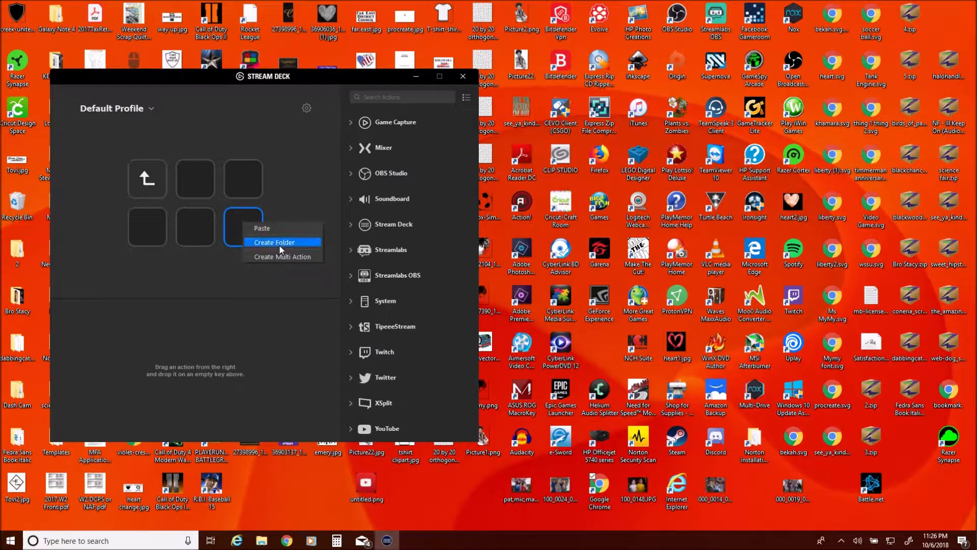
pyautogui.click(277, 242)
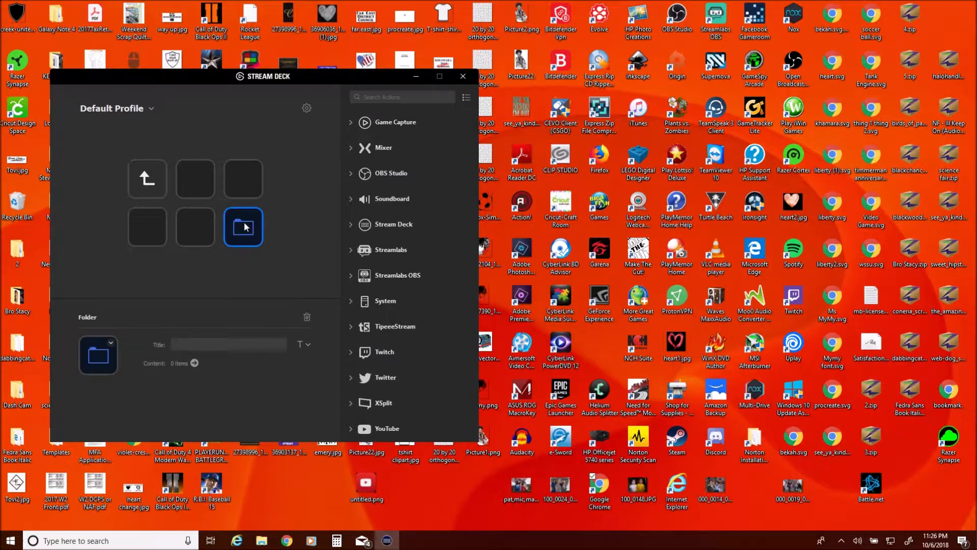
# - Delete the nested folder from the last slot and return to the main page
pyautogui.rightClick(245, 231)
pyautogui.click(281, 249)
pyautogui.click(505, 288)
pyautogui.click(153, 180)
pyautogui.doubleClick(154, 180)
# - Look inside the cads folder and its untitled subfolder, and return to the main page
pyautogui.click(205, 183)
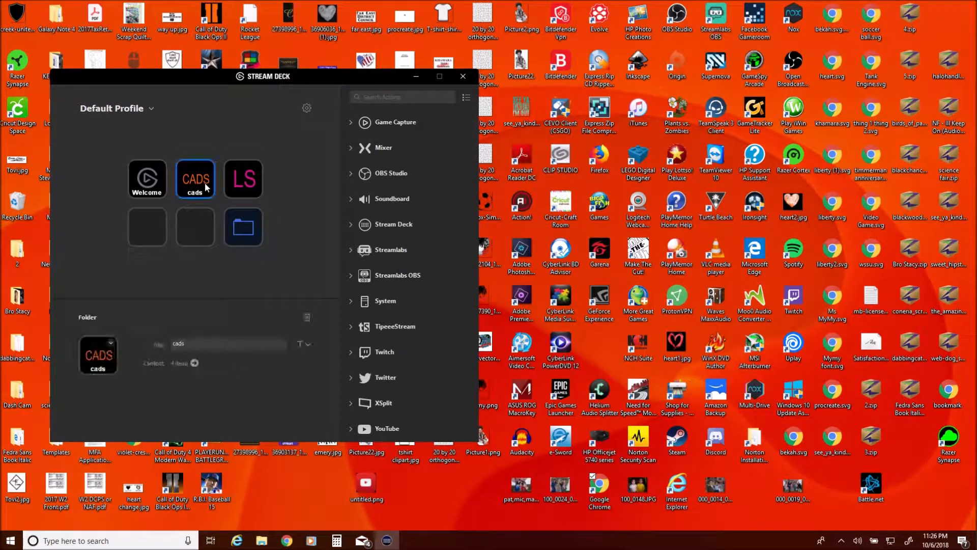
pyautogui.doubleClick(204, 183)
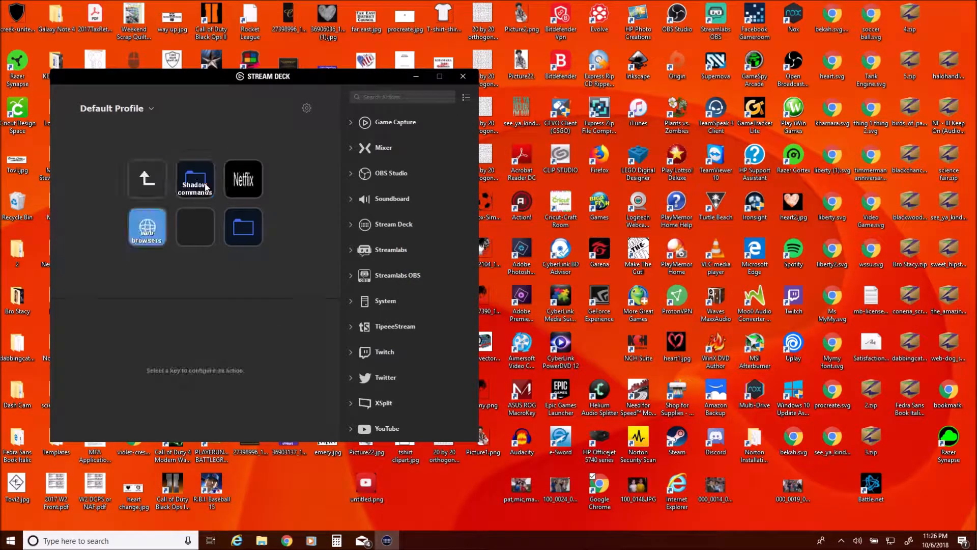
pyautogui.doubleClick(249, 227)
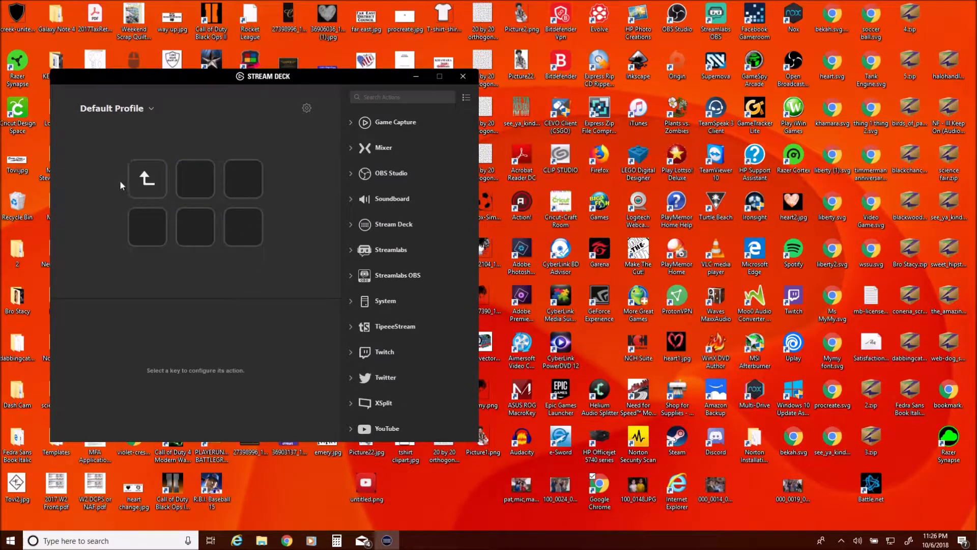
pyautogui.click(149, 178)
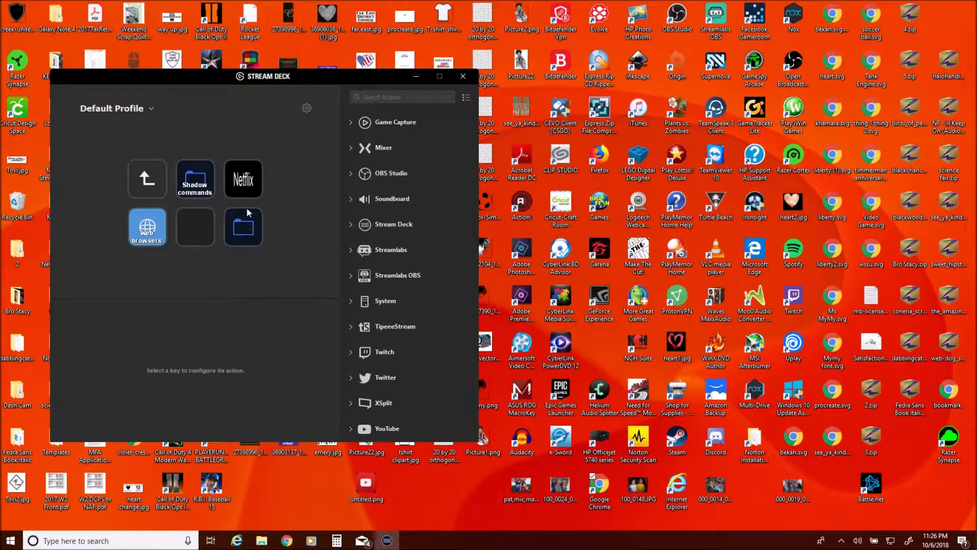
pyautogui.doubleClick(144, 181)
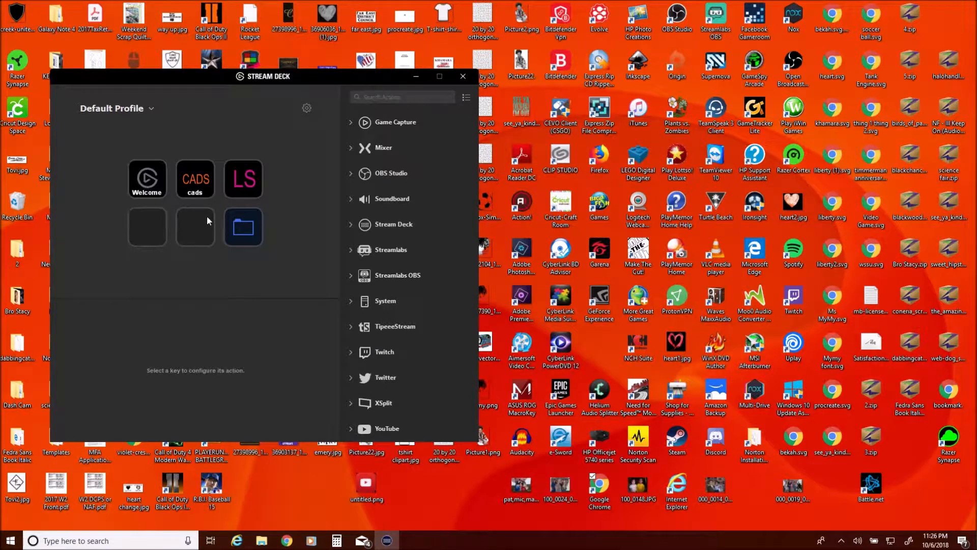
# - Within cads, go through Shadow commands to the untitled folder with the mute mic key and create a new folder in its last slot
pyautogui.click(241, 228)
pyautogui.click(153, 183)
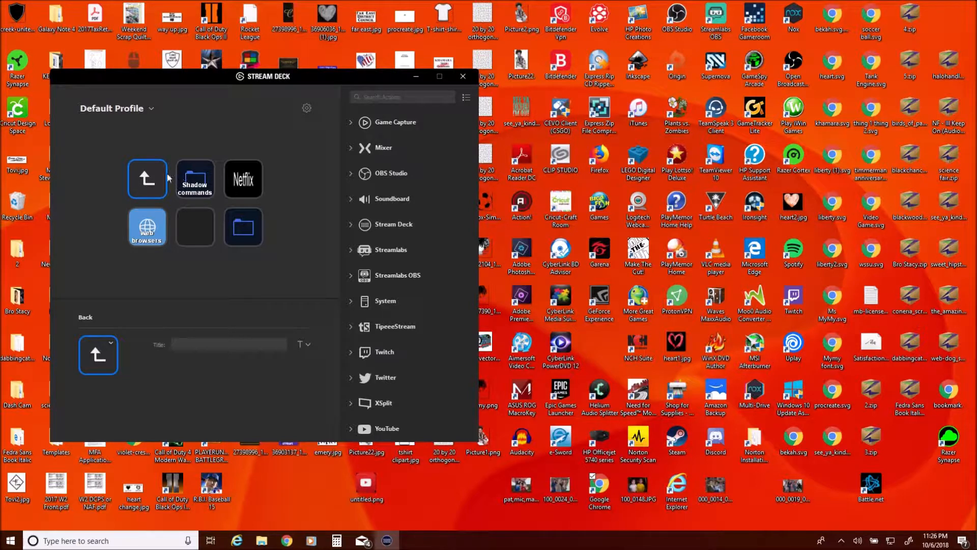
pyautogui.doubleClick(202, 180)
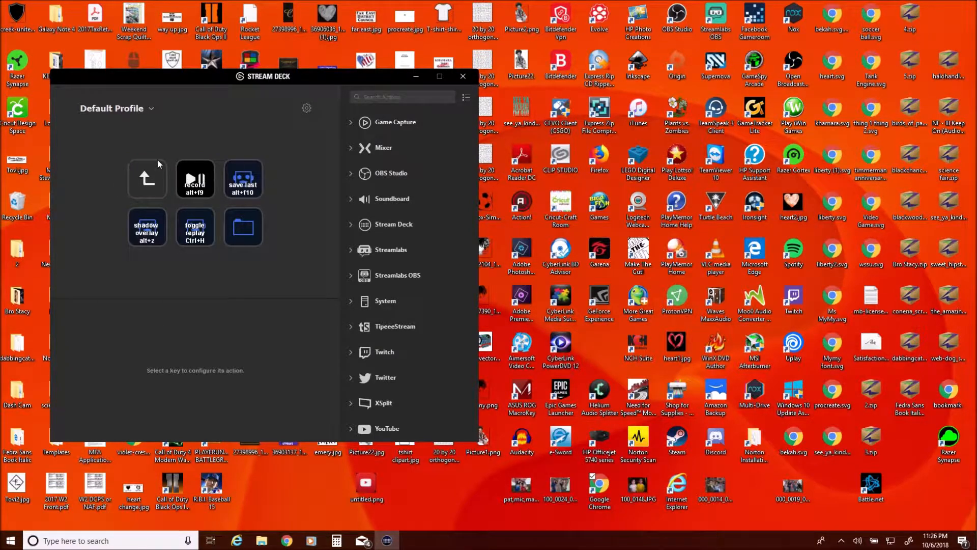
pyautogui.click(241, 234)
pyautogui.doubleClick(240, 235)
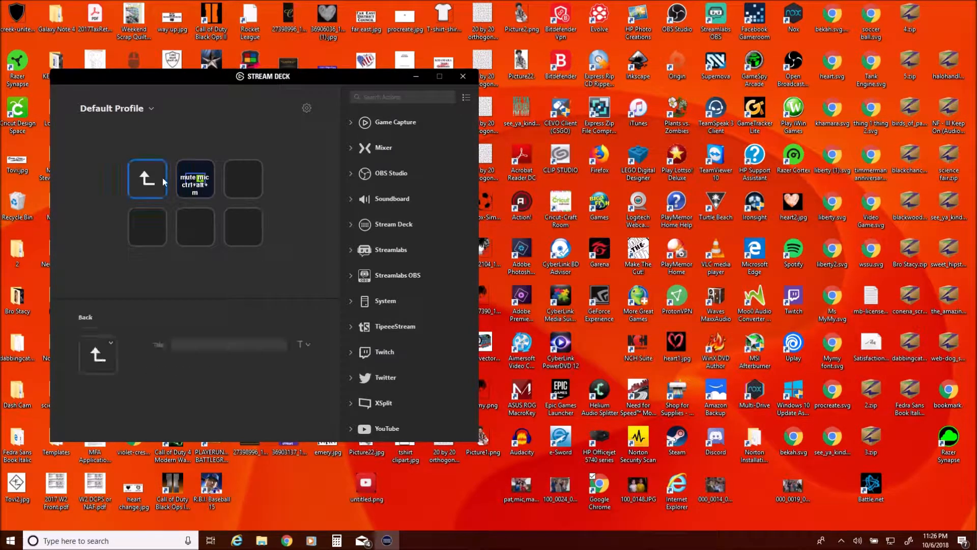
pyautogui.click(147, 178)
pyautogui.doubleClick(242, 231)
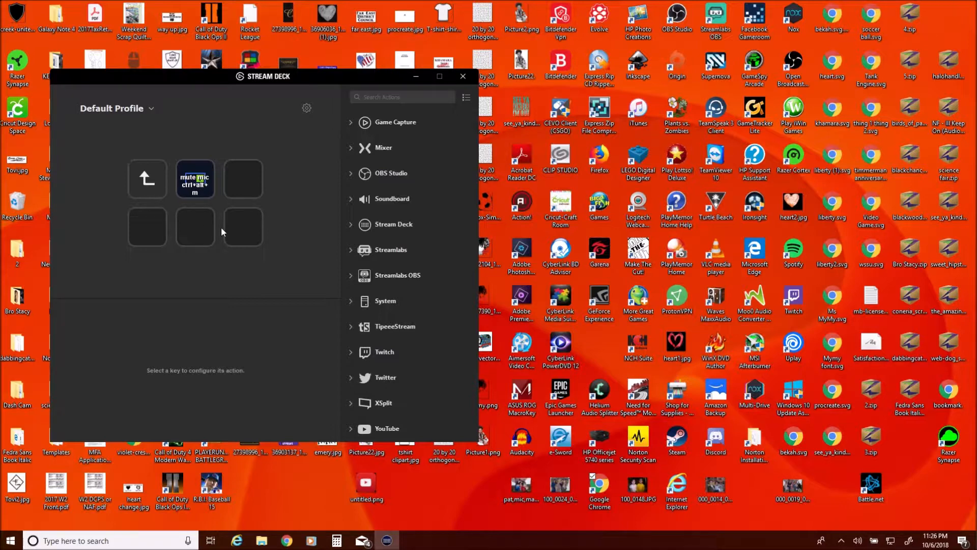
pyautogui.rightClick(243, 230)
pyautogui.click(268, 249)
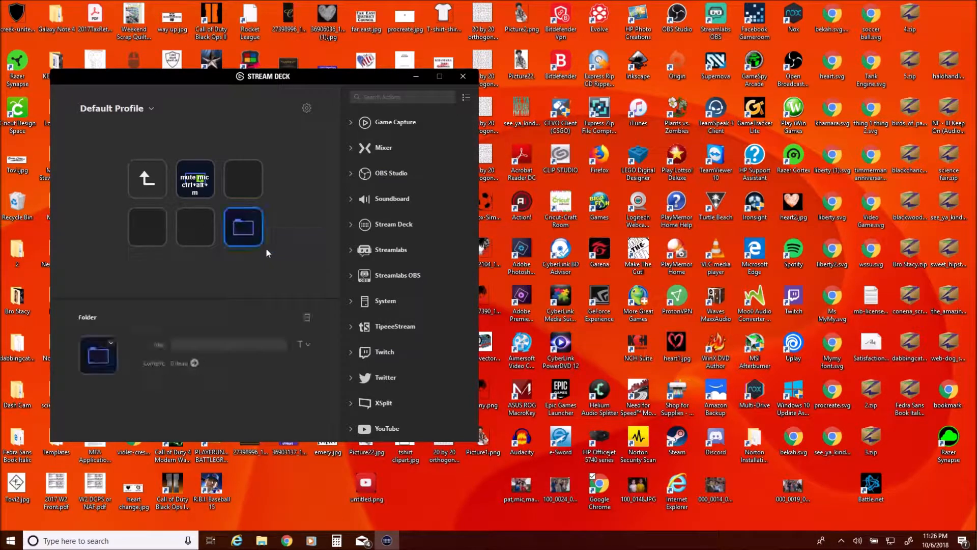
# - Go back and forth between the Shadow commands folder and its nested folders to review how they link
pyautogui.doubleClick(148, 179)
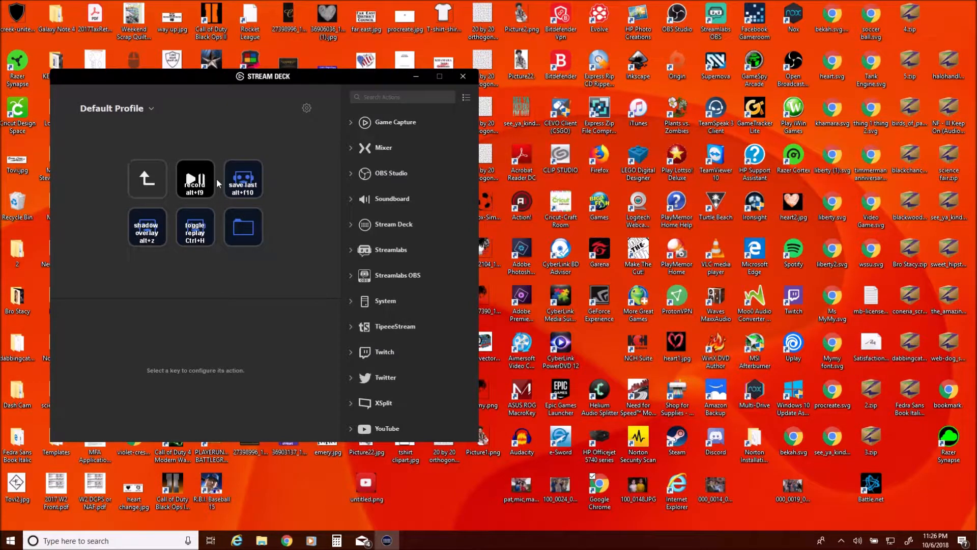
pyautogui.doubleClick(236, 229)
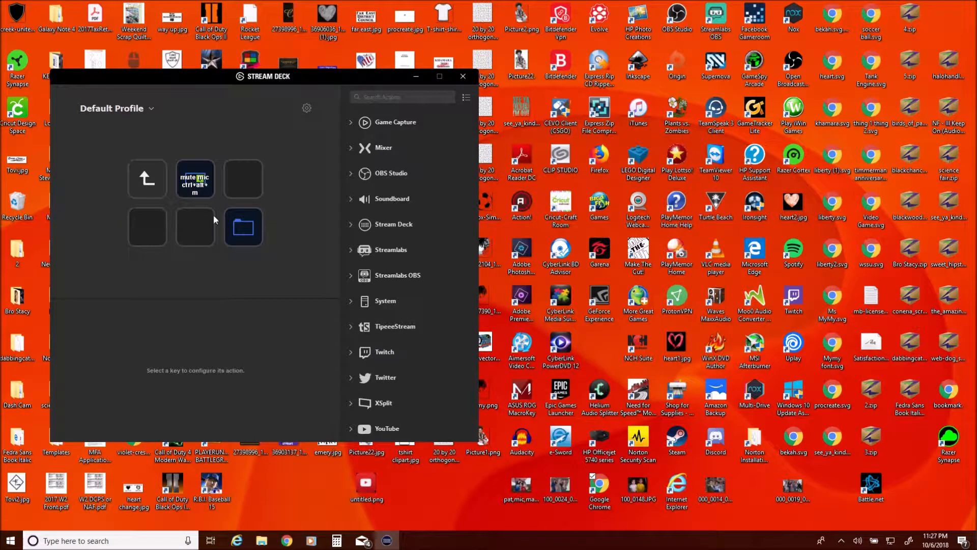
pyautogui.doubleClick(230, 228)
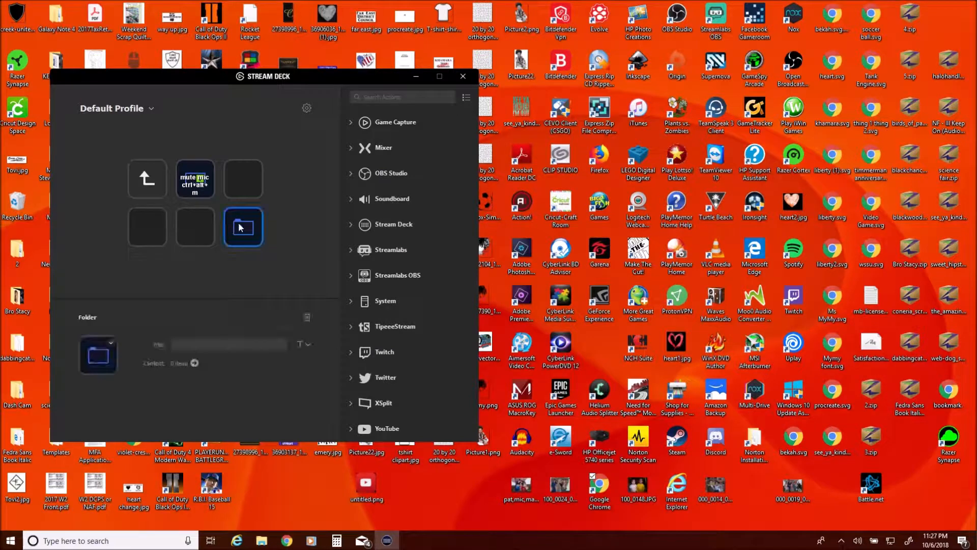
pyautogui.doubleClick(158, 186)
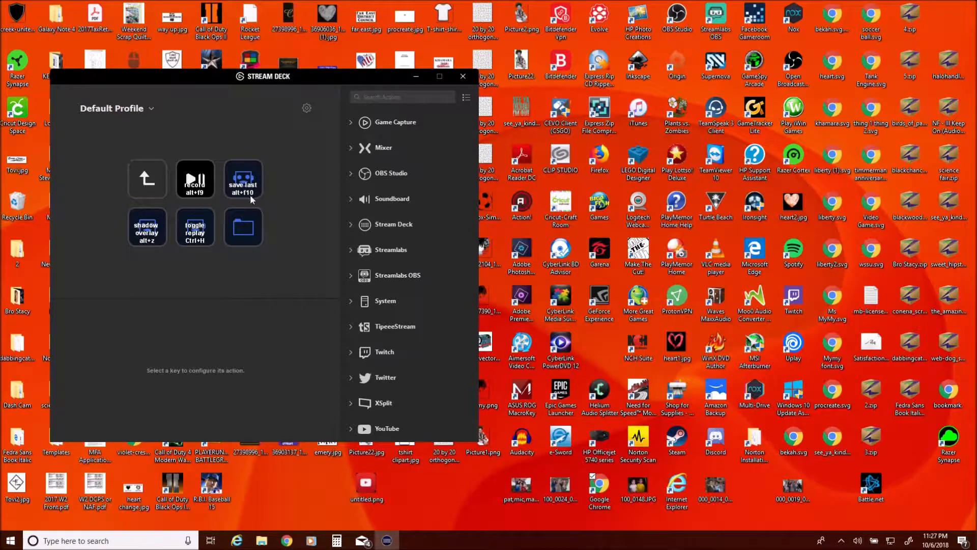
pyautogui.doubleClick(246, 229)
# - Add a Hotkey action to the middle slot of the second row and assign it Shift+B
pyautogui.click(236, 184)
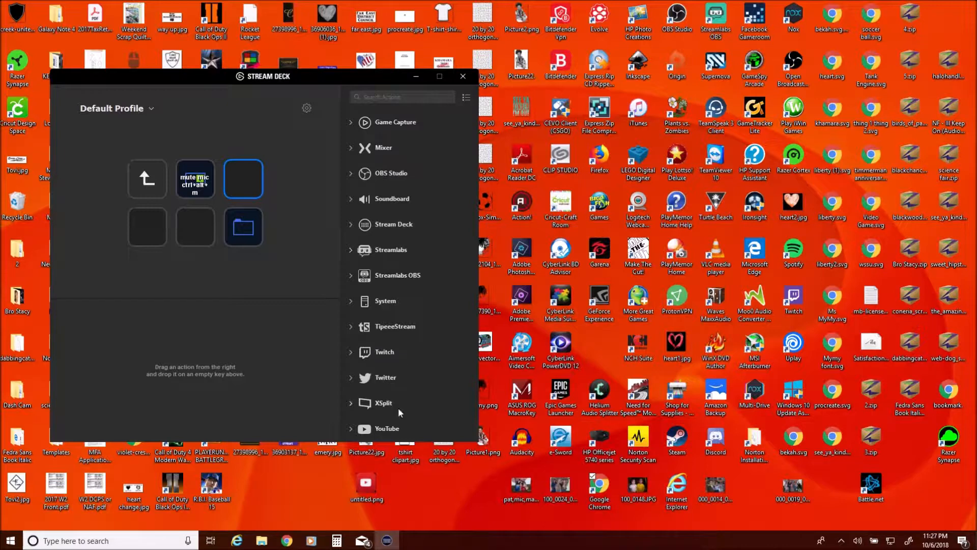
pyautogui.click(388, 301)
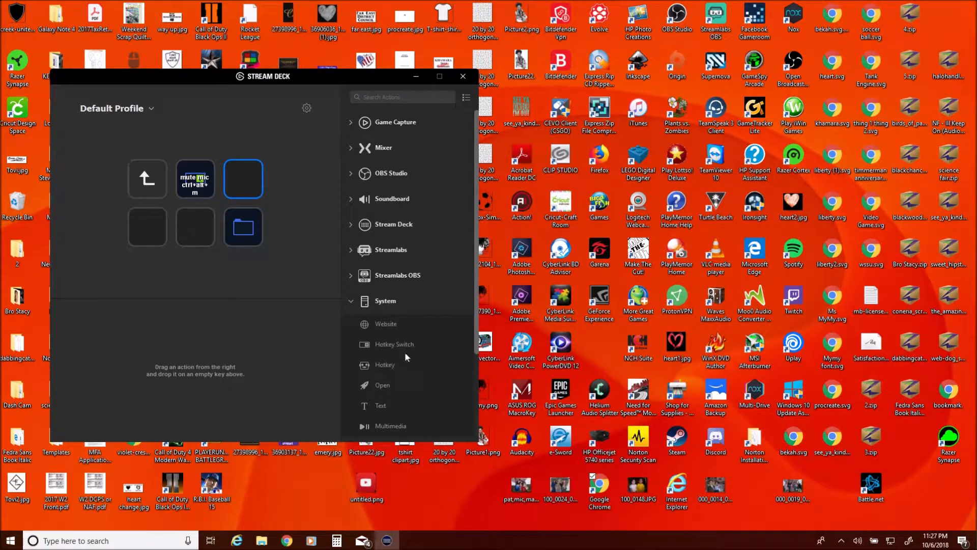
pyautogui.moveTo(385, 366); pyautogui.dragTo(204, 231)
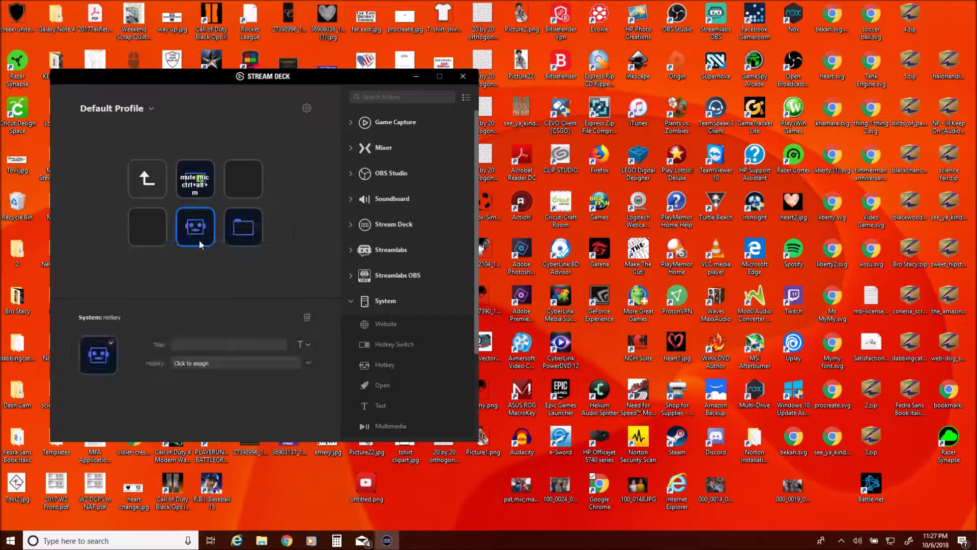
pyautogui.click(205, 364)
pyautogui.hotkey('shift', 'b')
pyautogui.click(191, 349)
# - Delete the Shift+B hotkey from the middle slot of the second row
pyautogui.rightClick(199, 231)
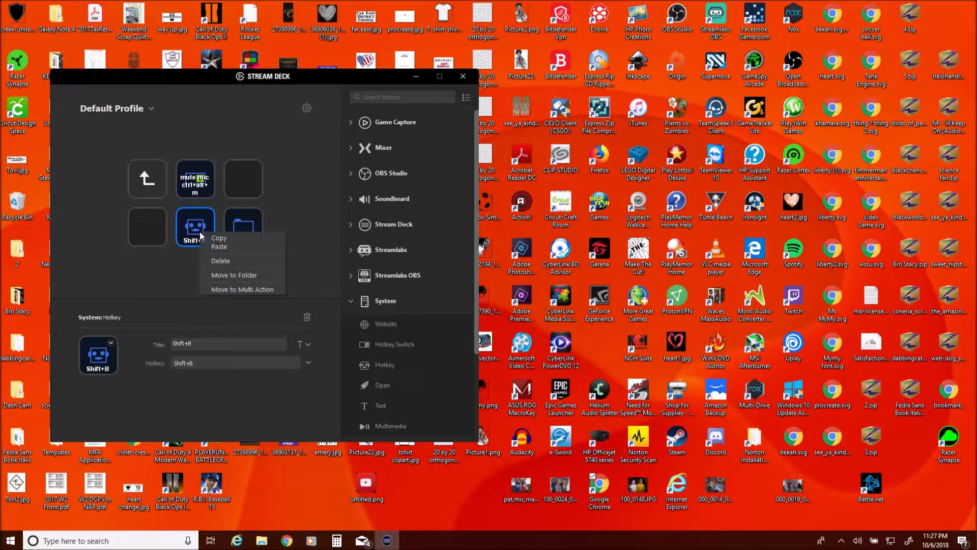
pyautogui.click(216, 259)
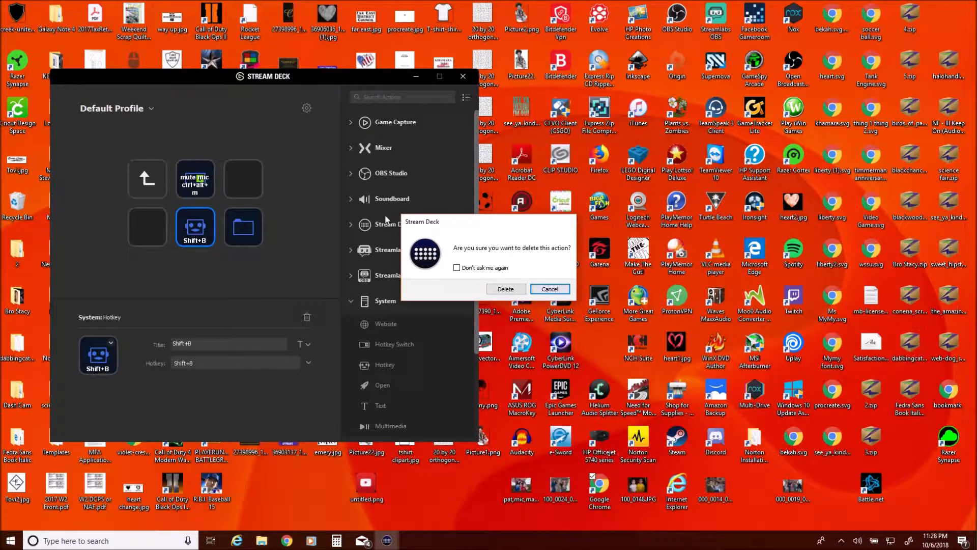
pyautogui.click(514, 290)
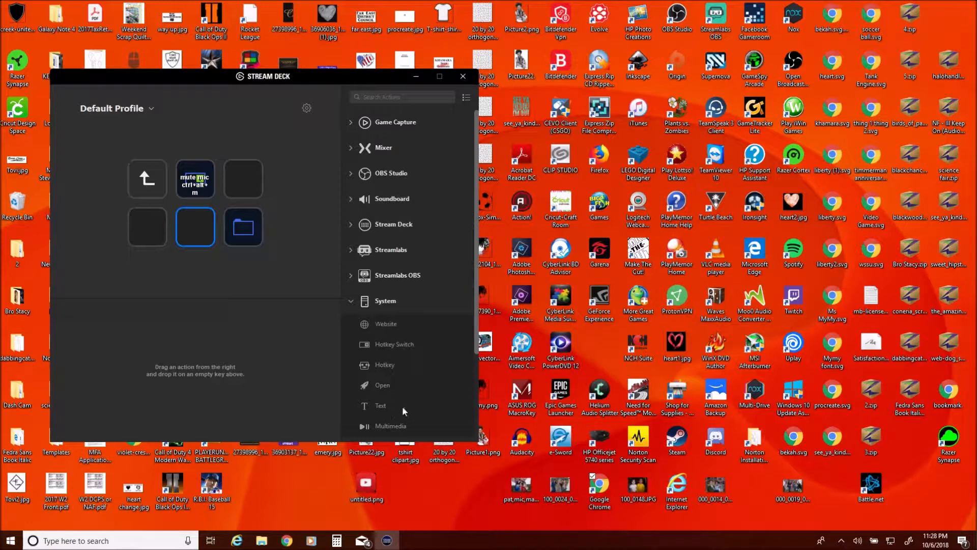
# - Examine the actions available for YouTube and Twitch
pyautogui.scroll(-3, 402, 393)
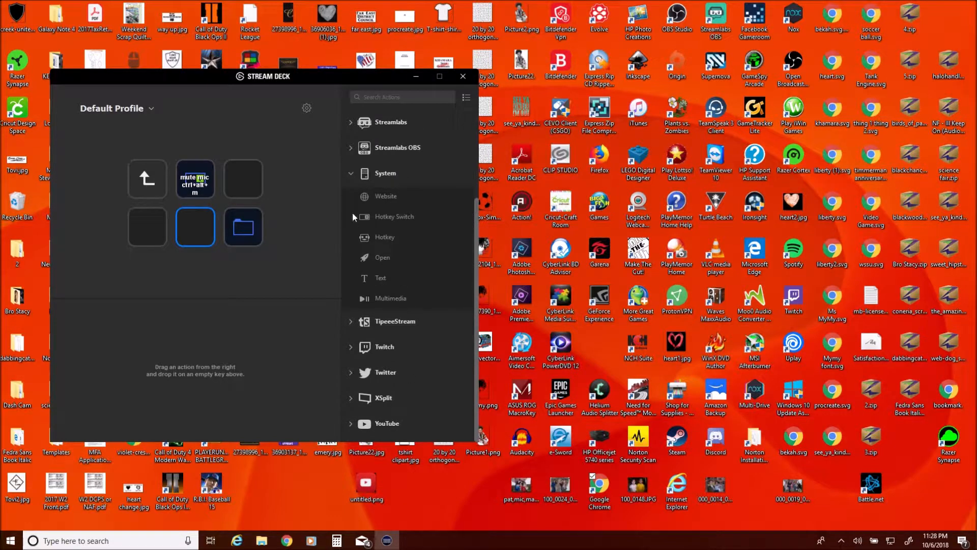
pyautogui.click(350, 173)
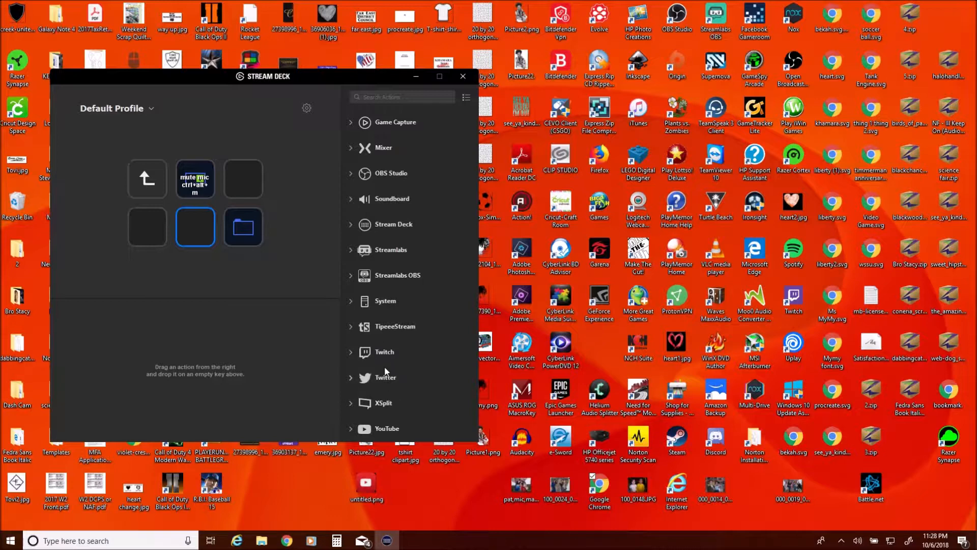
pyautogui.click(395, 430)
pyautogui.scroll(-1, 402, 407)
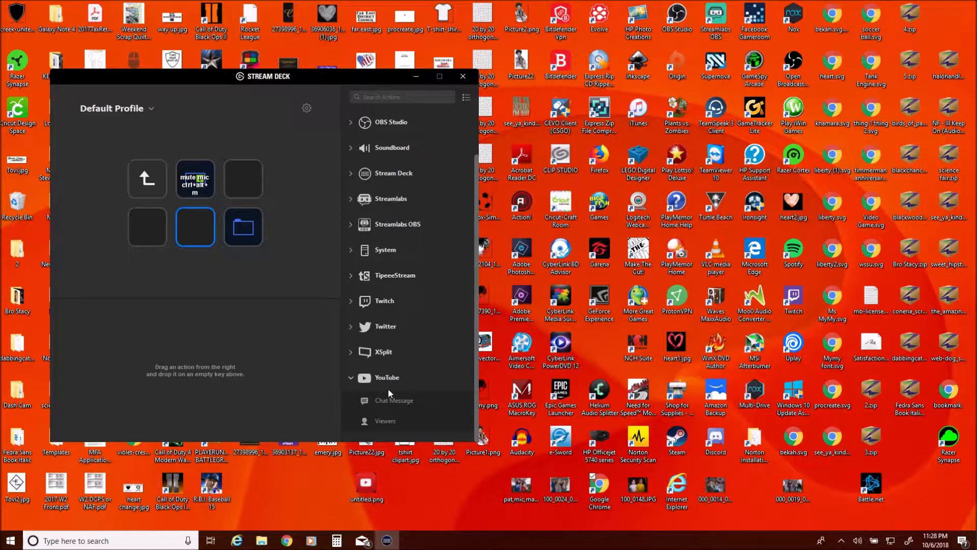
pyautogui.click(353, 377)
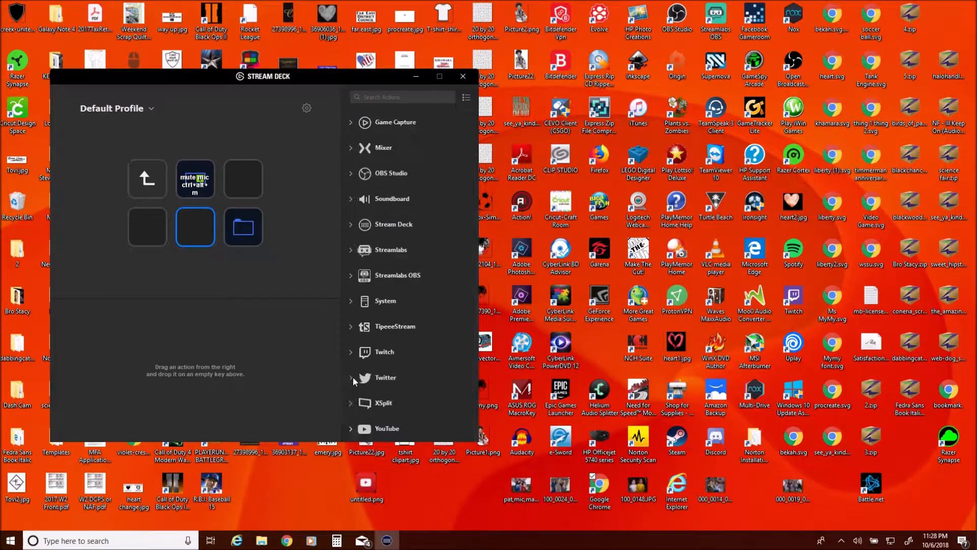
pyautogui.click(386, 354)
pyautogui.scroll(-5, 392, 386)
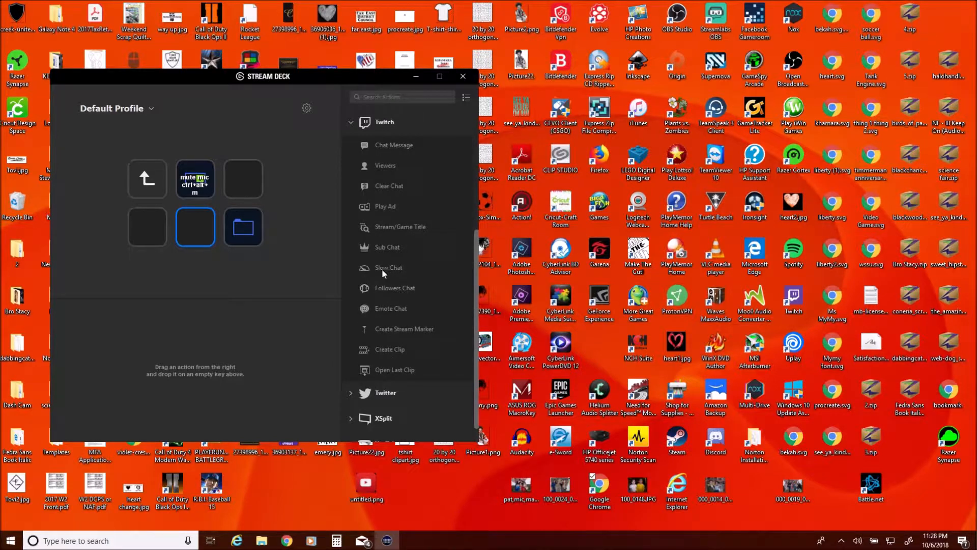
pyautogui.scroll(2, 386, 194)
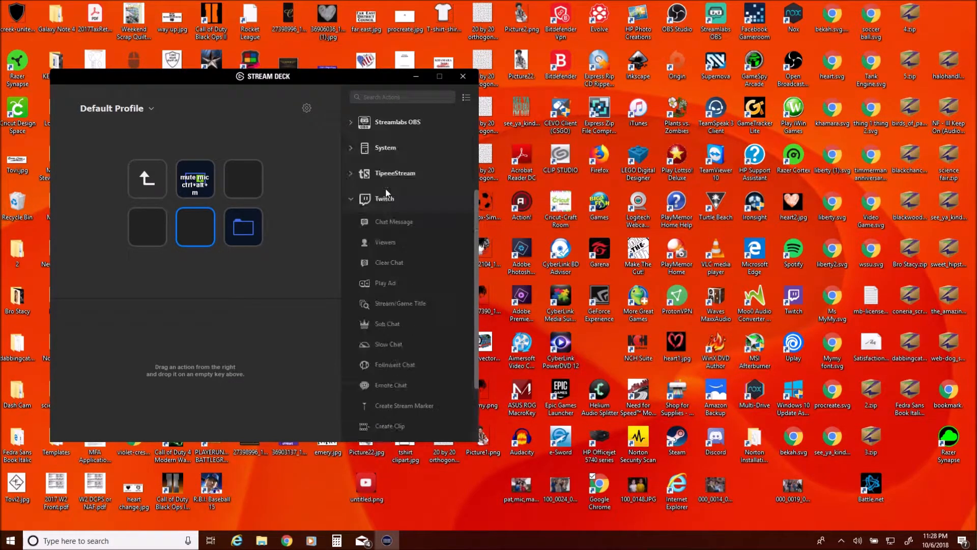
pyautogui.click(351, 196)
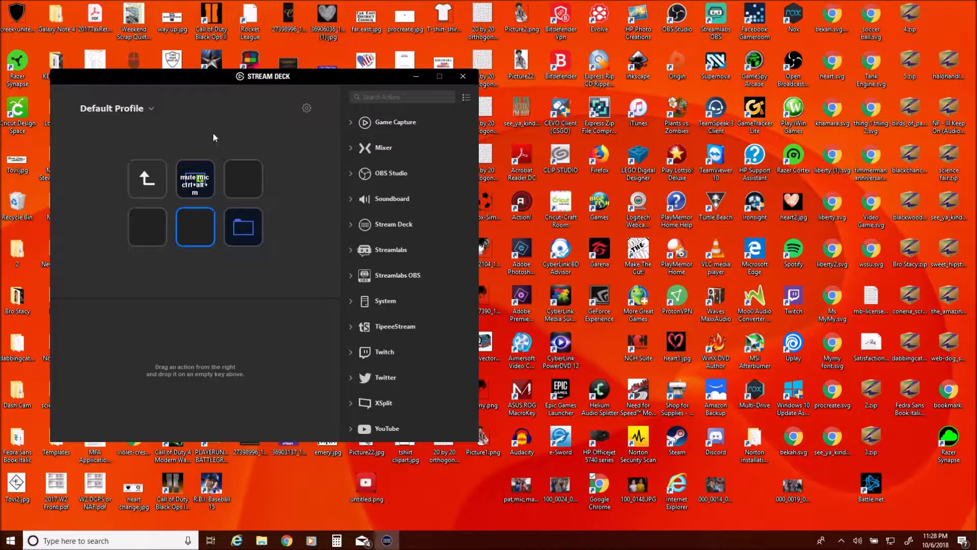
# - Go back up to the cads folder and reopen Shadow commands to review its keys
pyautogui.doubleClick(152, 180)
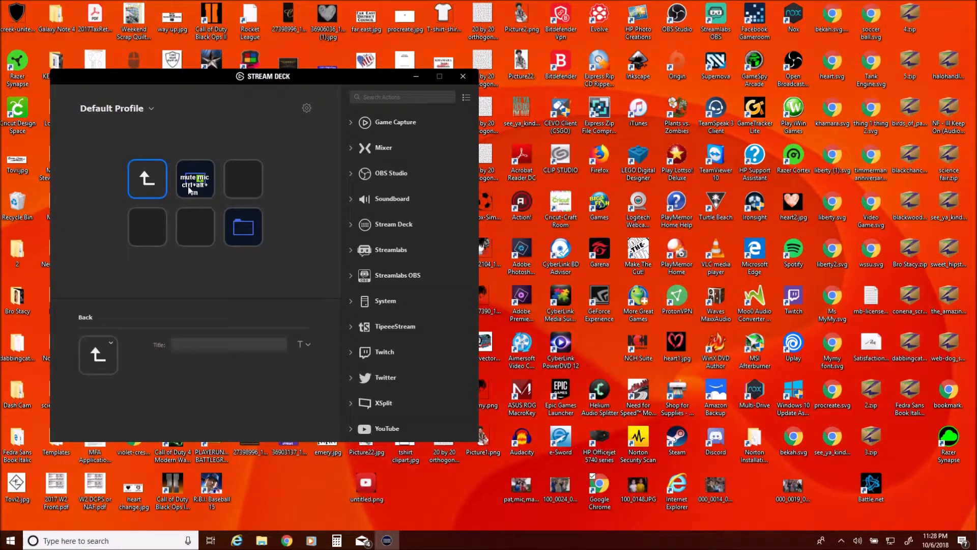
pyautogui.doubleClick(153, 180)
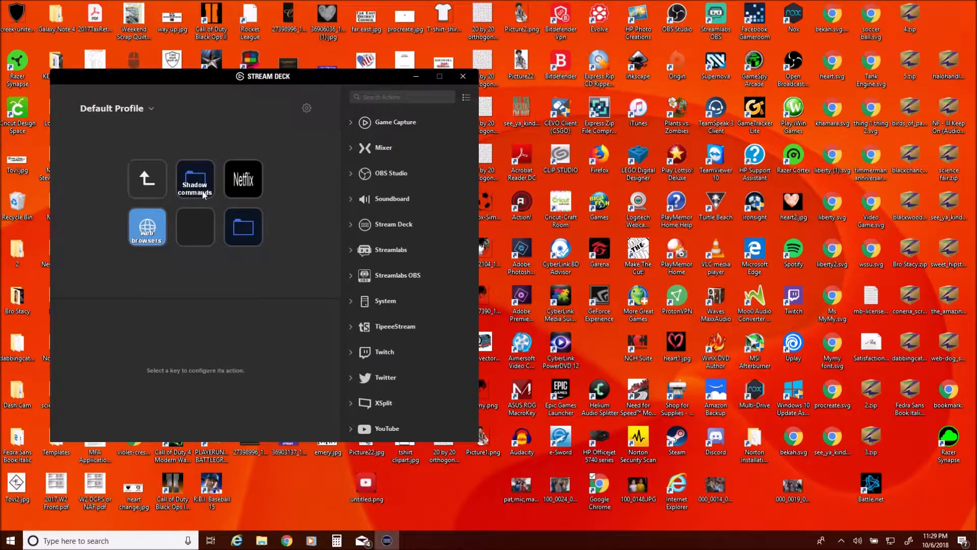
pyautogui.doubleClick(193, 192)
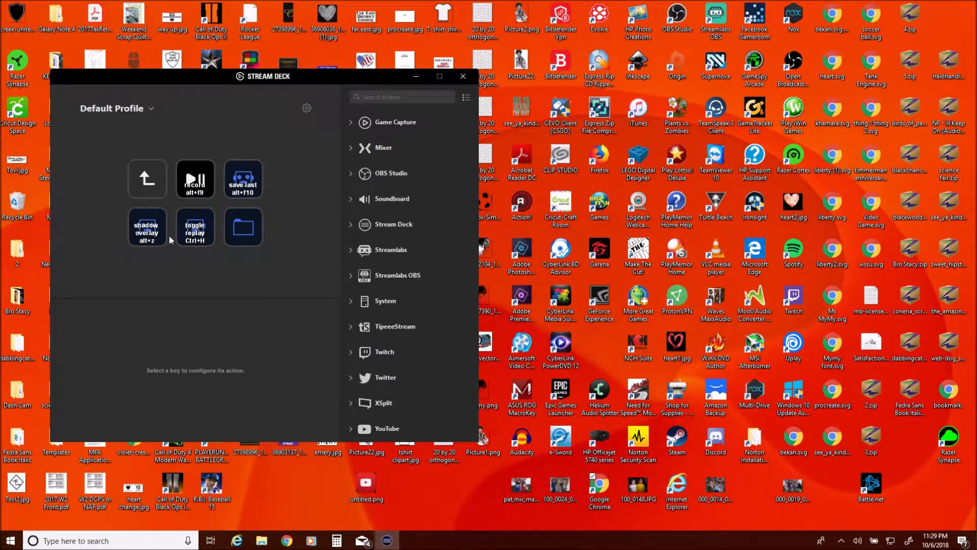
# - Review the nested folders inside Shadow commands, down to the empty last one, and go back up to the top level
pyautogui.click(242, 230)
pyautogui.doubleClick(230, 220)
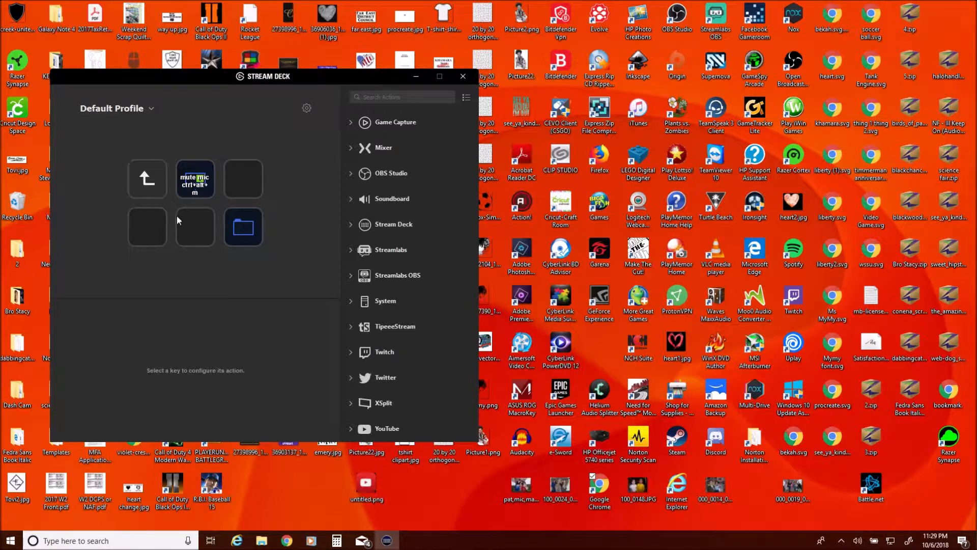
pyautogui.click(153, 181)
pyautogui.click(156, 182)
pyautogui.doubleClick(253, 232)
pyautogui.click(250, 234)
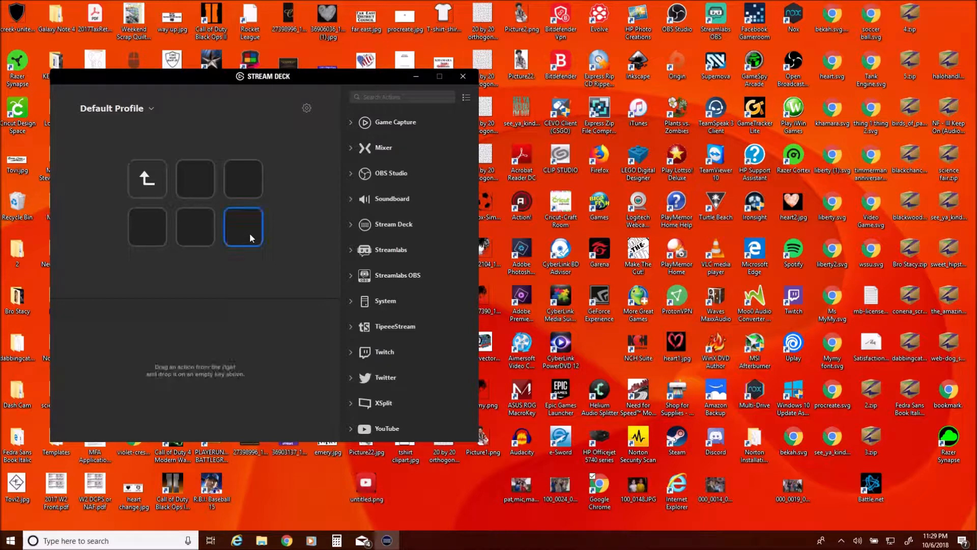
pyautogui.doubleClick(143, 184)
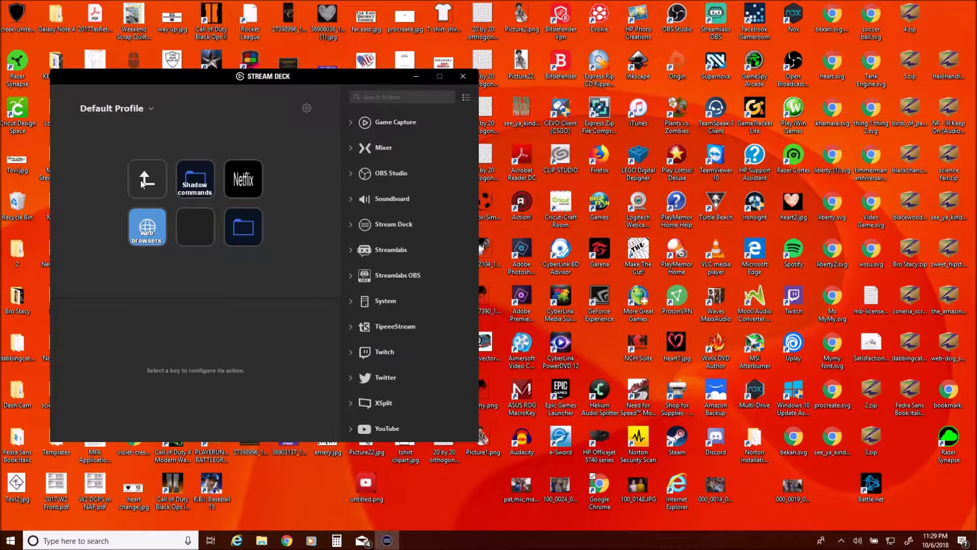
pyautogui.doubleClick(144, 183)
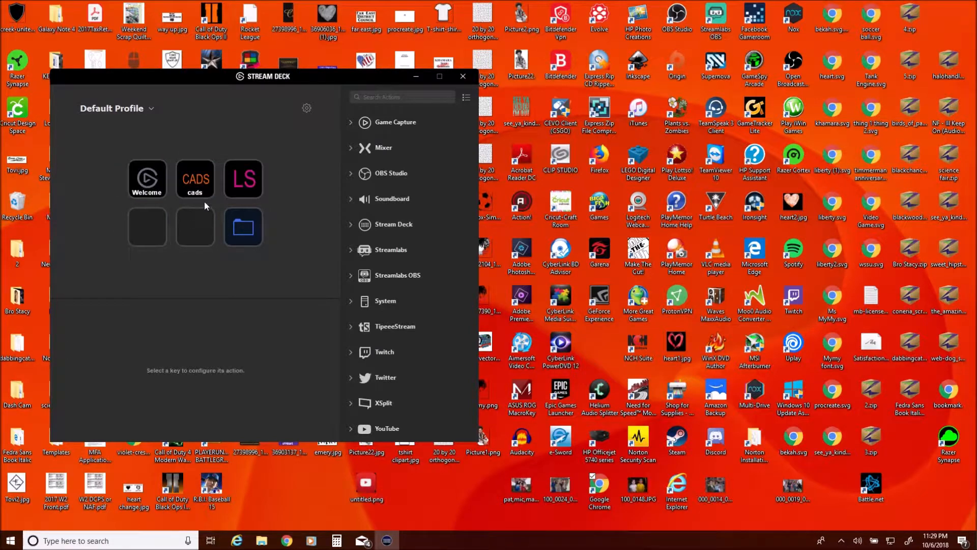
# - Open the cads folder and go through Web browsers into the Chrome web sites folder
pyautogui.moveTo(309, 75); pyautogui.dragTo(385, 71)
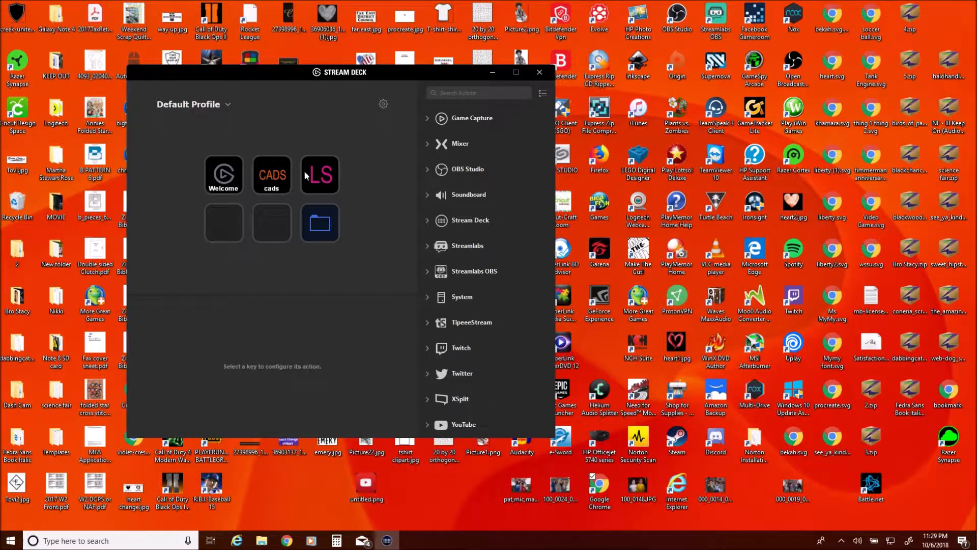
pyautogui.doubleClick(310, 224)
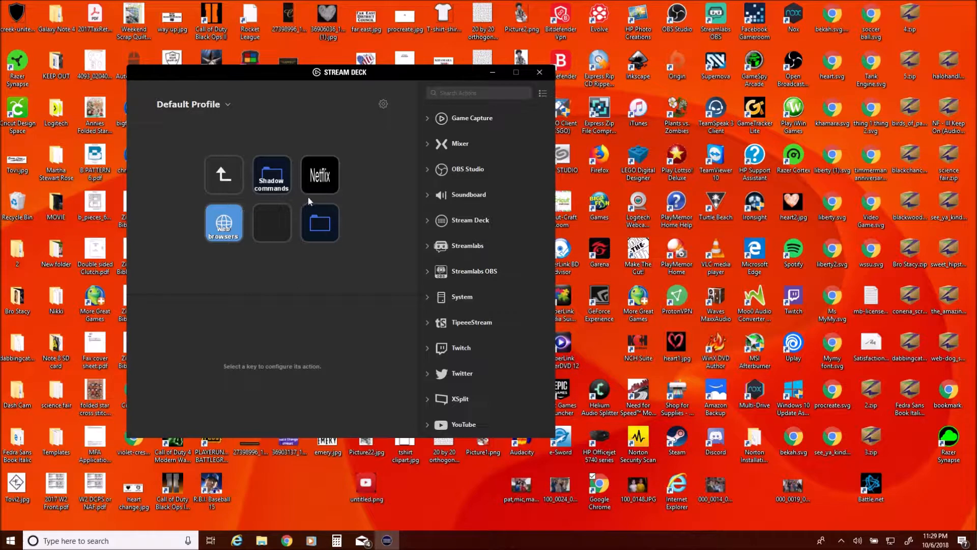
pyautogui.click(317, 179)
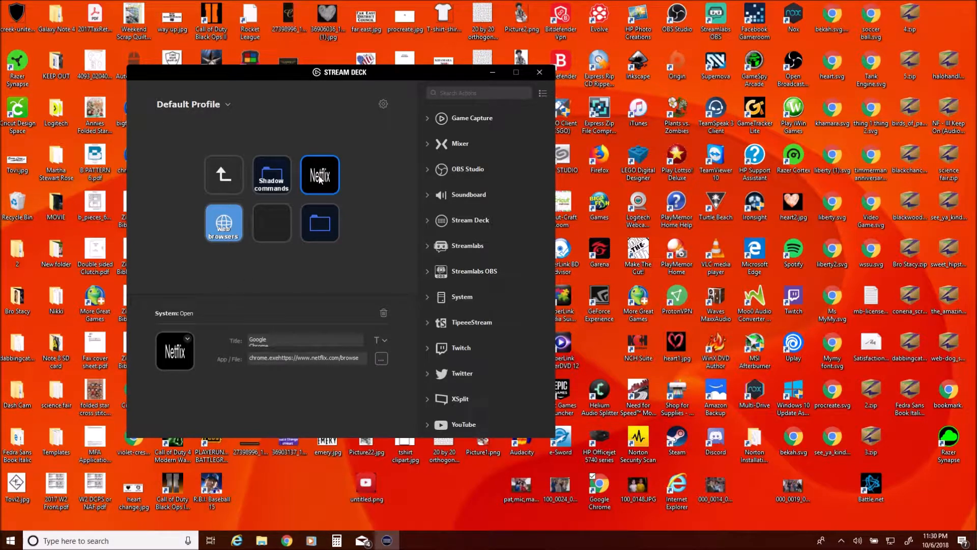
pyautogui.doubleClick(220, 222)
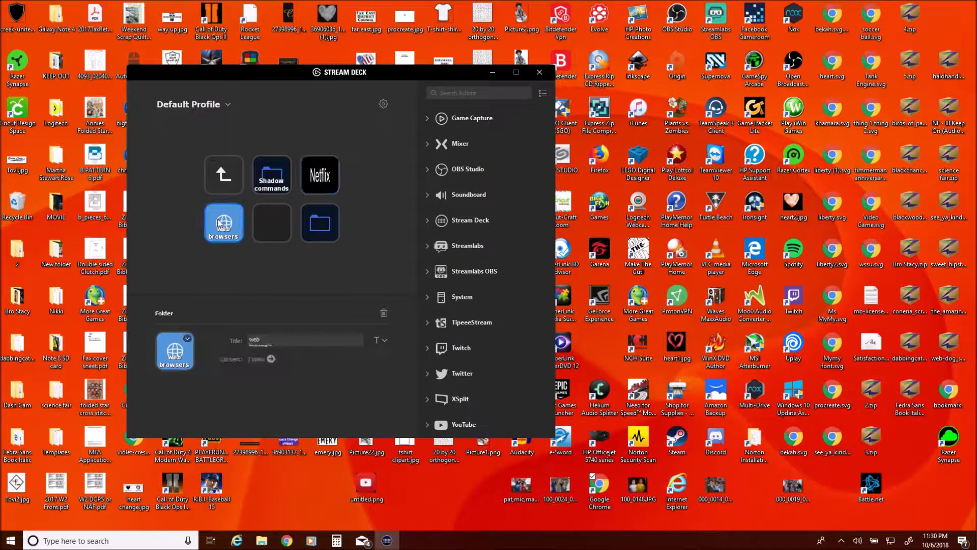
pyautogui.click(224, 174)
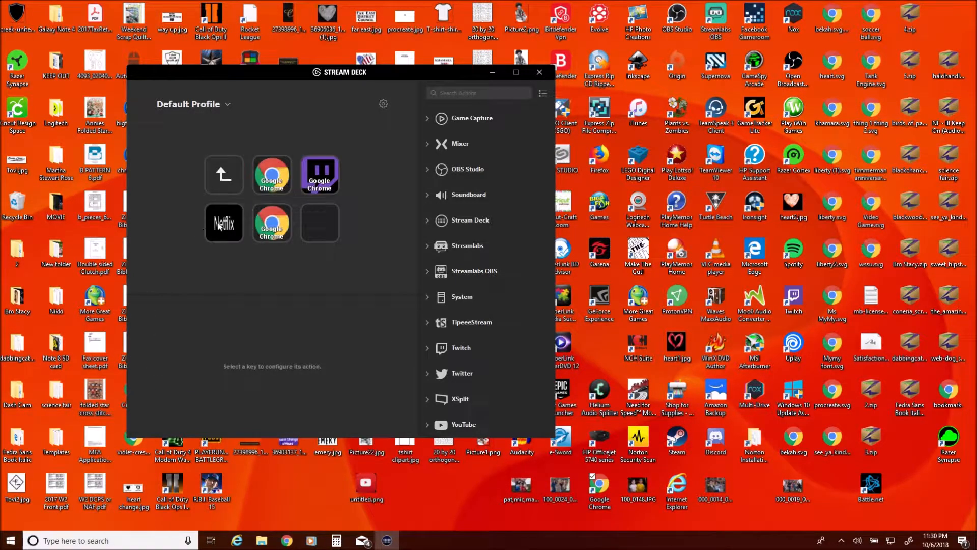
# - Delete the second Google Chrome key, in the middle slot of the second row, from the Chrome web sites folder
pyautogui.click(282, 225)
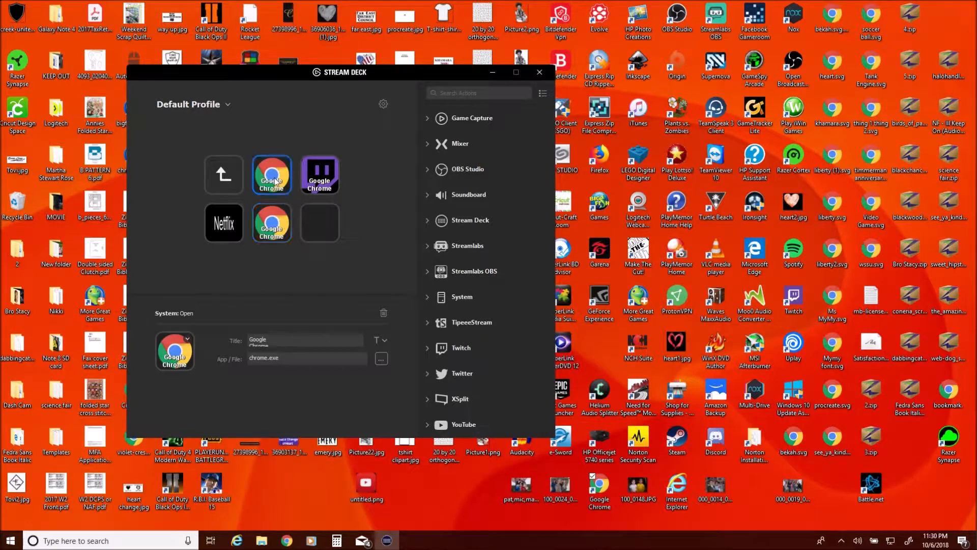
pyautogui.rightClick(281, 229)
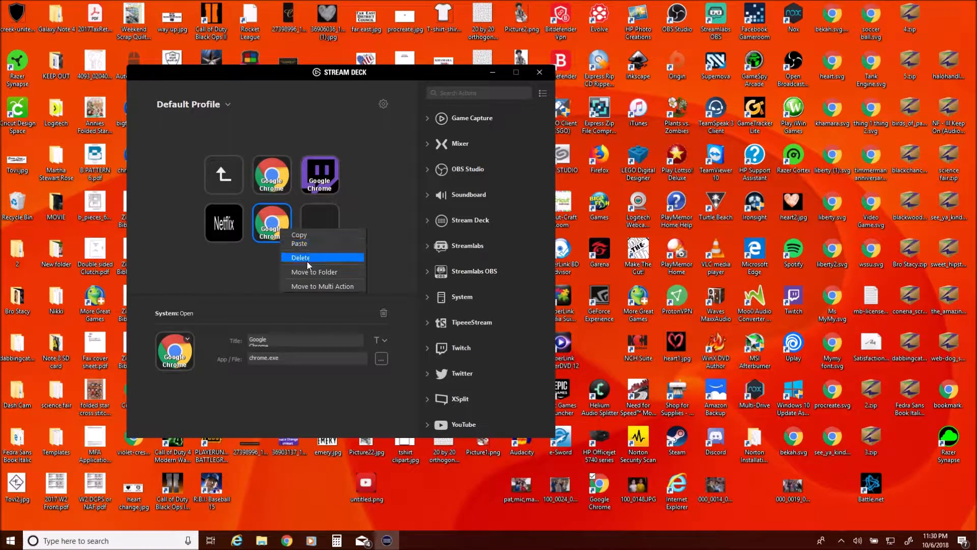
pyautogui.click(307, 260)
pyautogui.click(516, 291)
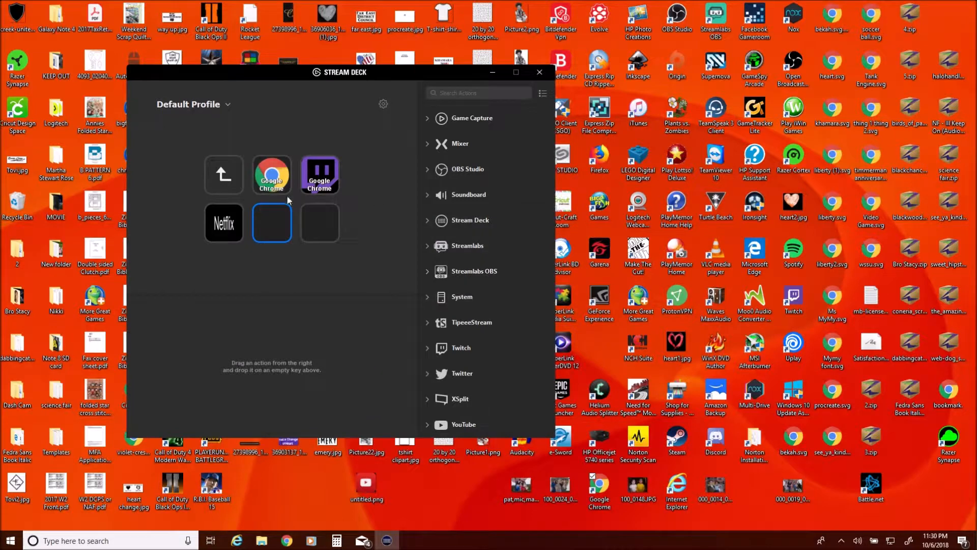
# - Create a folder in the last slot of the second row of the Chrome web sites folder
pyautogui.click(334, 228)
pyautogui.rightClick(334, 228)
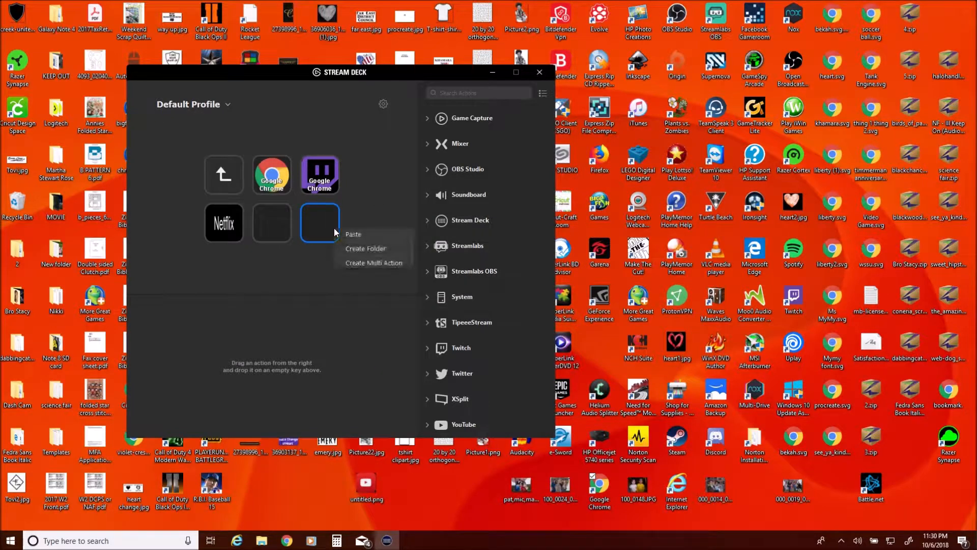
pyautogui.click(354, 248)
# - Review the Internet Explorer web sites folder and its nested folder, and go back up to the cads folder
pyautogui.click(225, 178)
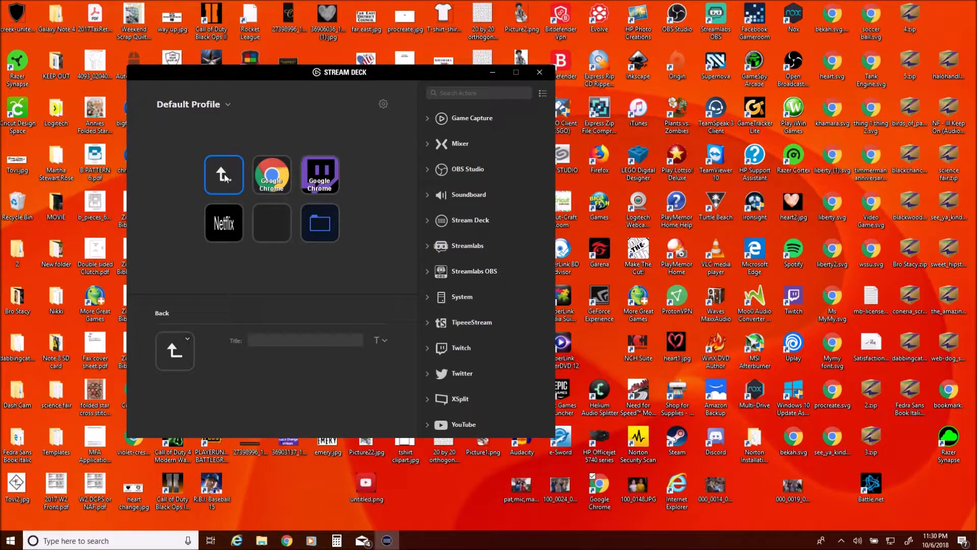
pyautogui.click(226, 178)
pyautogui.click(325, 182)
pyautogui.click(324, 182)
pyautogui.click(334, 233)
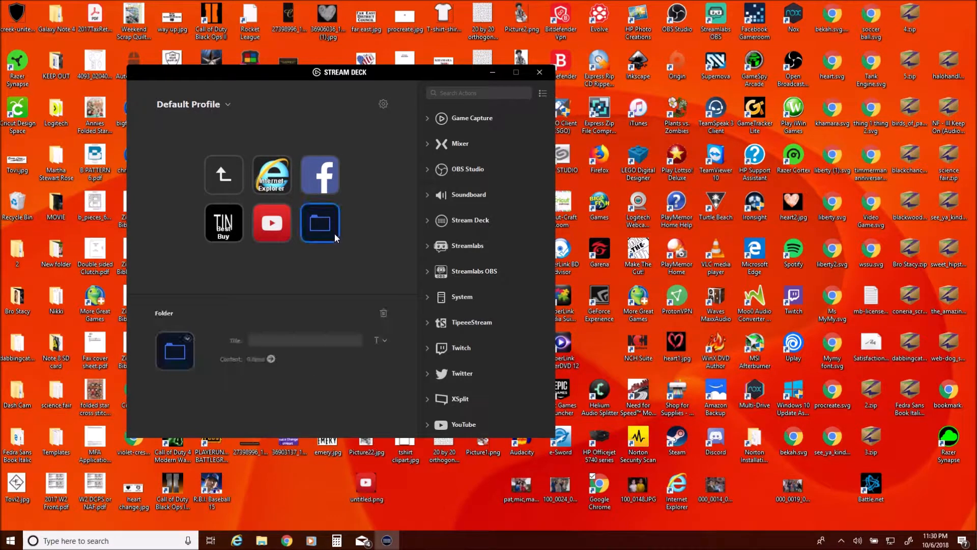
pyautogui.click(334, 233)
pyautogui.click(213, 182)
pyautogui.click(212, 183)
pyautogui.click(218, 183)
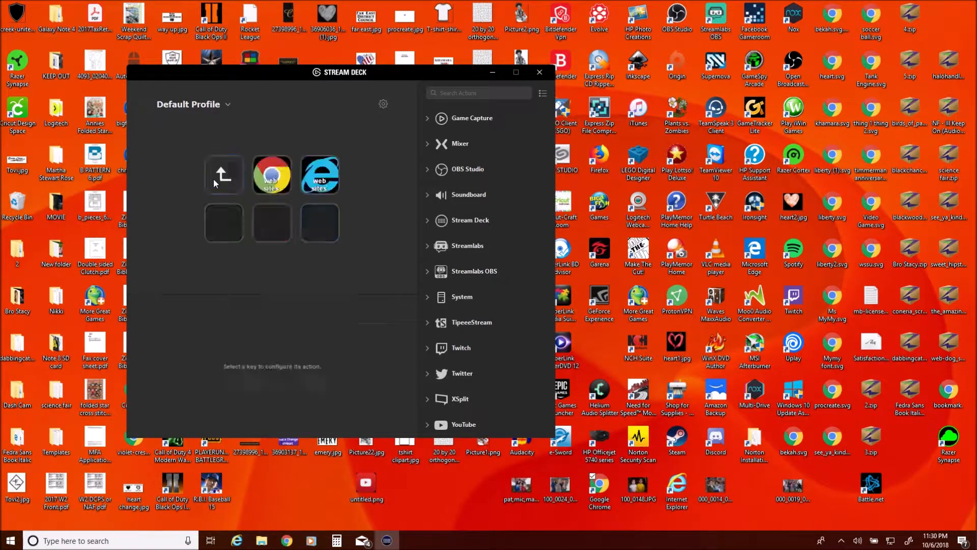
pyautogui.click(218, 183)
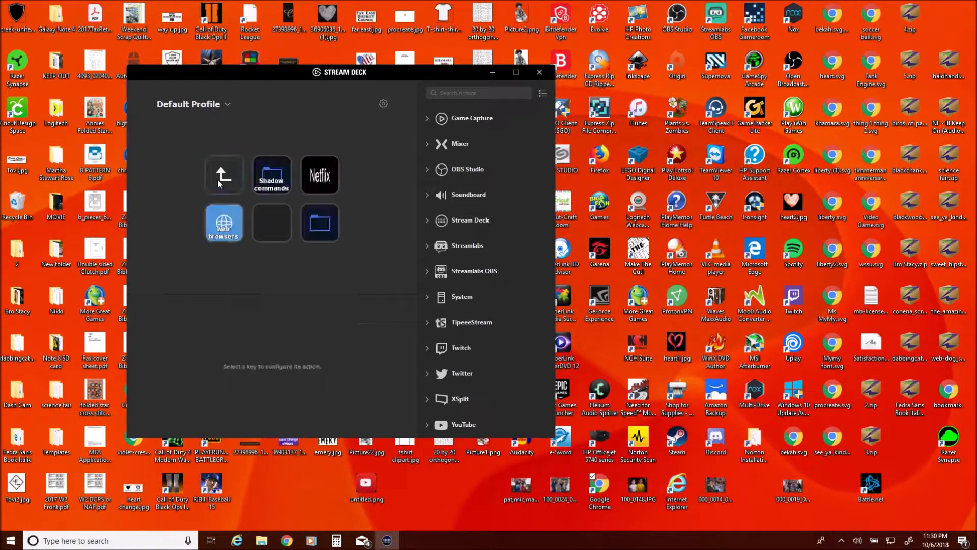
# - Delete the Netflix key from the cads folder and confirm the deletion
pyautogui.click(326, 183)
pyautogui.rightClick(326, 182)
pyautogui.click(372, 208)
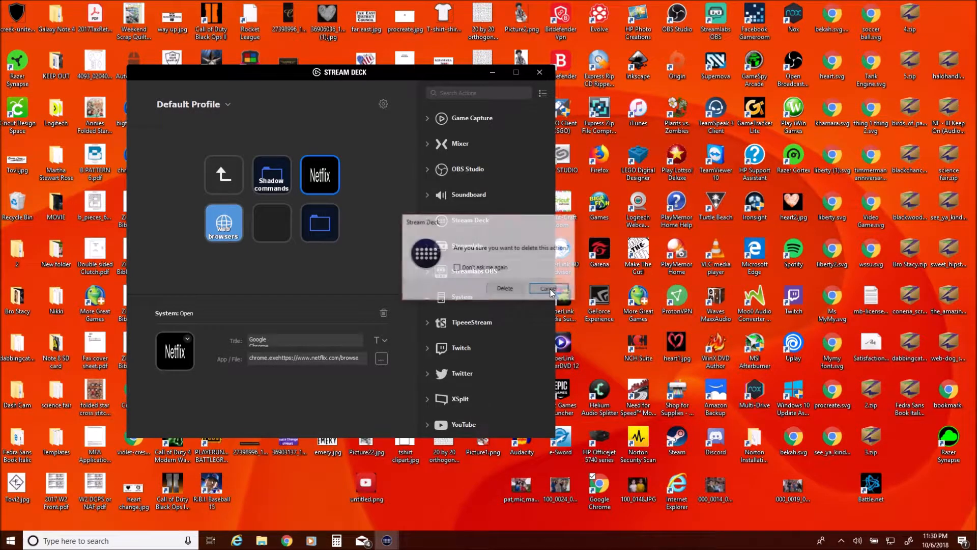
pyautogui.click(505, 288)
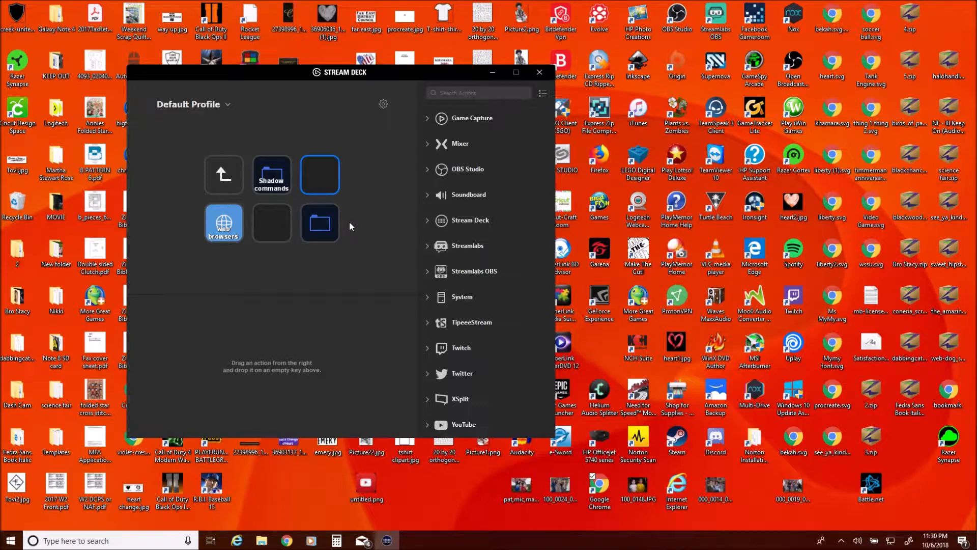
# - Check the keys in the Web browsers folder and return to the cads folder
pyautogui.doubleClick(228, 235)
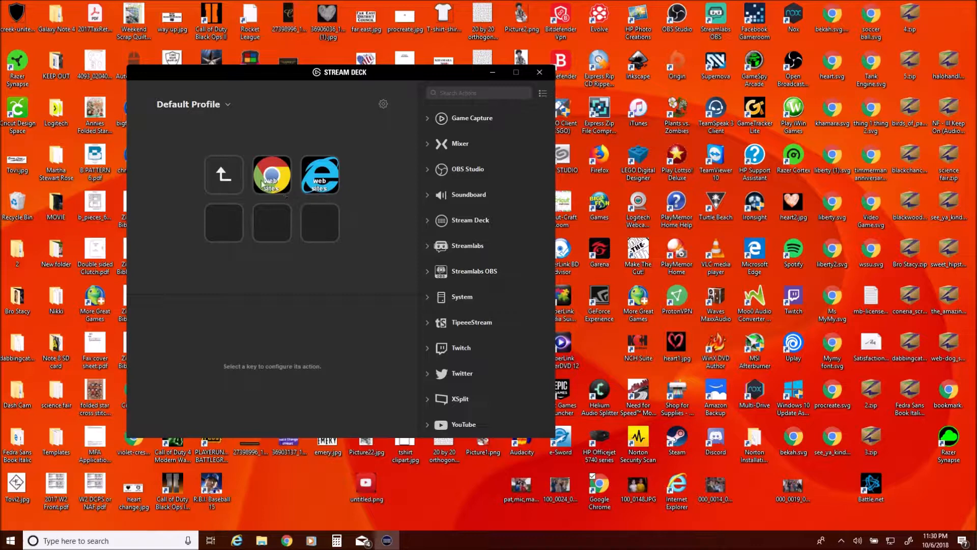
pyautogui.click(222, 176)
pyautogui.click(222, 176)
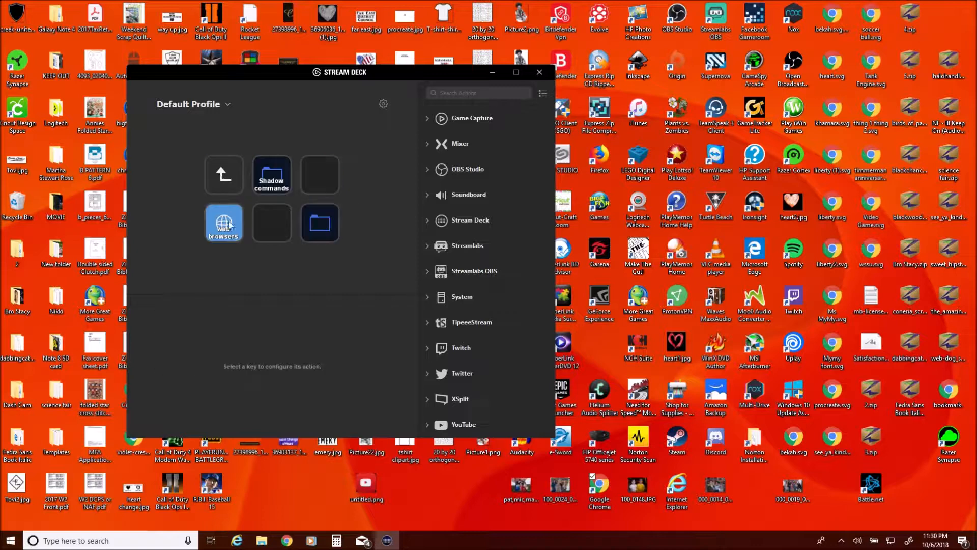